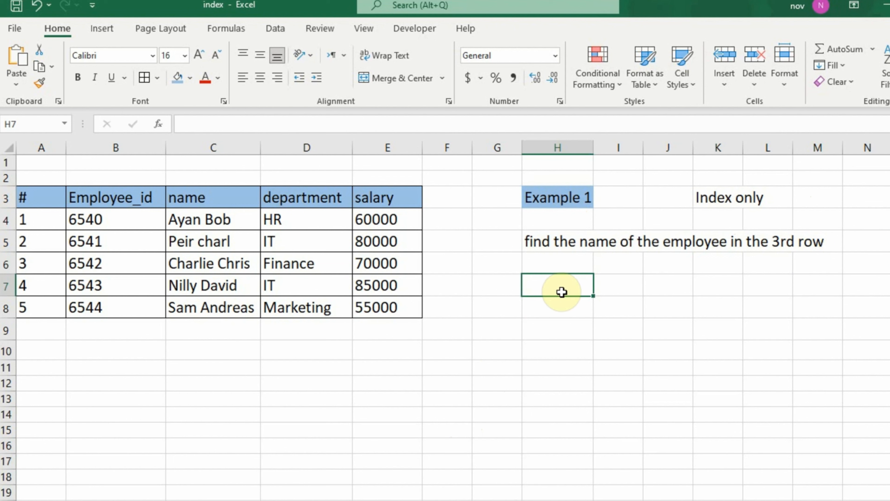
# Enter =INDEX(C4:C8,3) in H7 to return the name of the employee in the third row
pyautogui.write('=index')
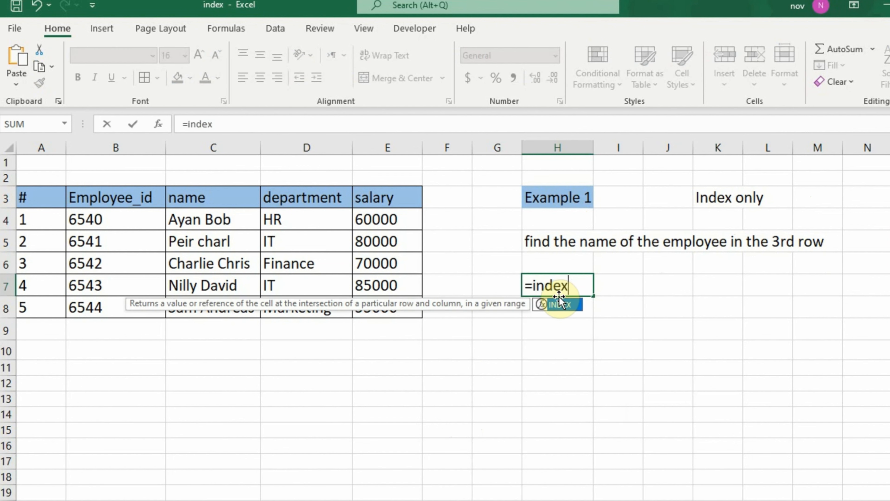
pyautogui.doubleClick(559, 303)
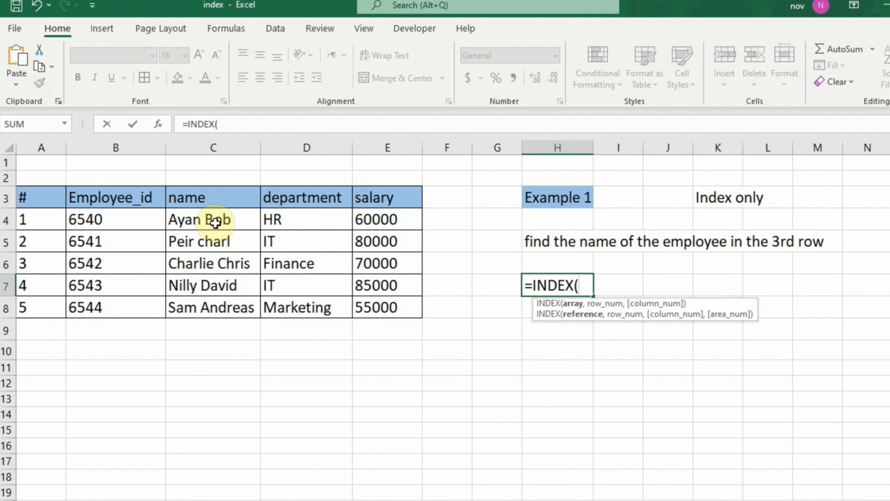
pyautogui.moveTo(221, 219); pyautogui.dragTo(216, 299)
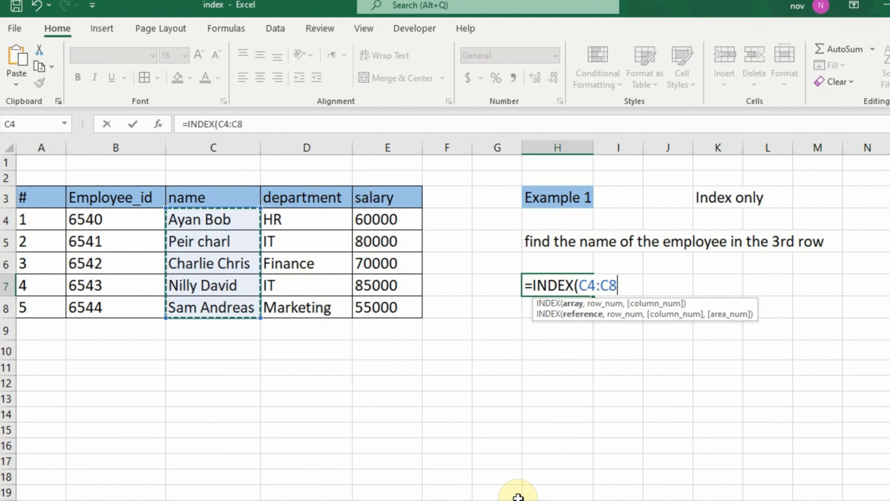
pyautogui.write(',')
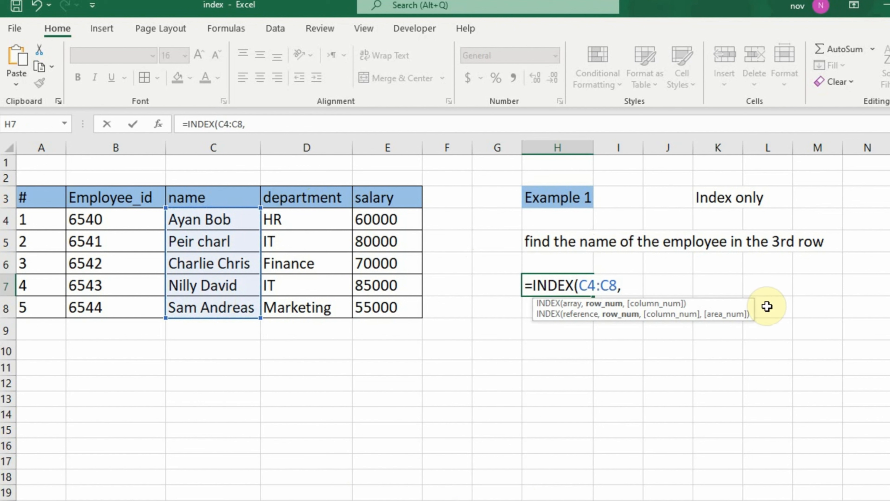
pyautogui.write('3')
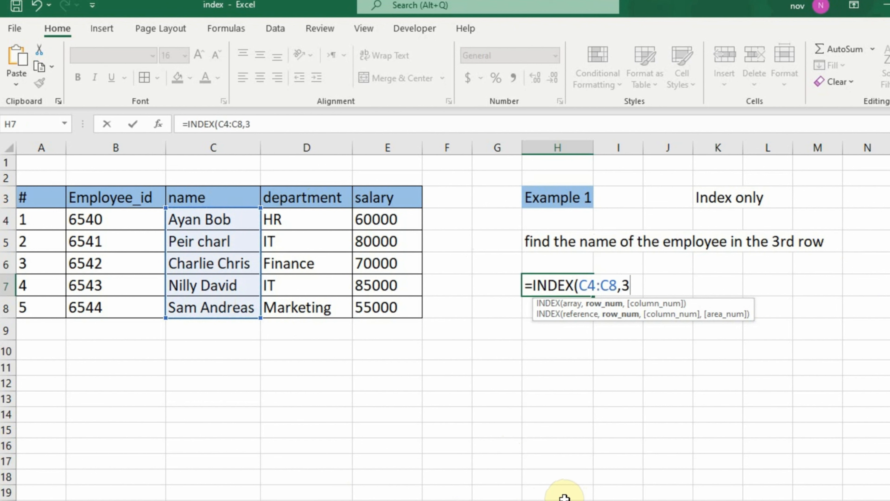
pyautogui.write(')')
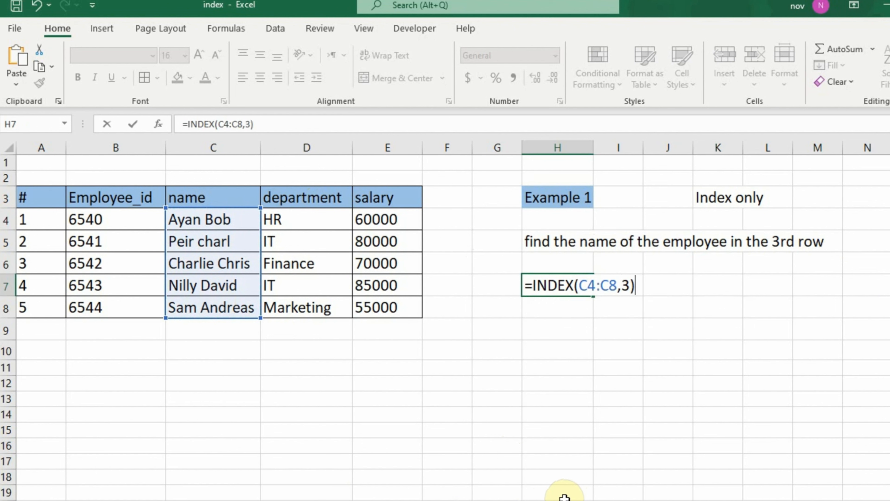
pyautogui.press('Return')
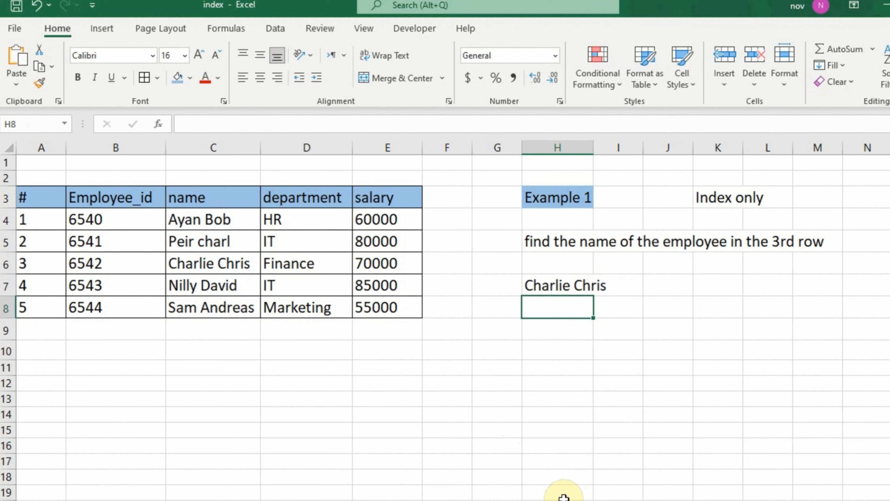
# Check the INDEX result in H7 against the first three entries of the name column
pyautogui.click(543, 285)
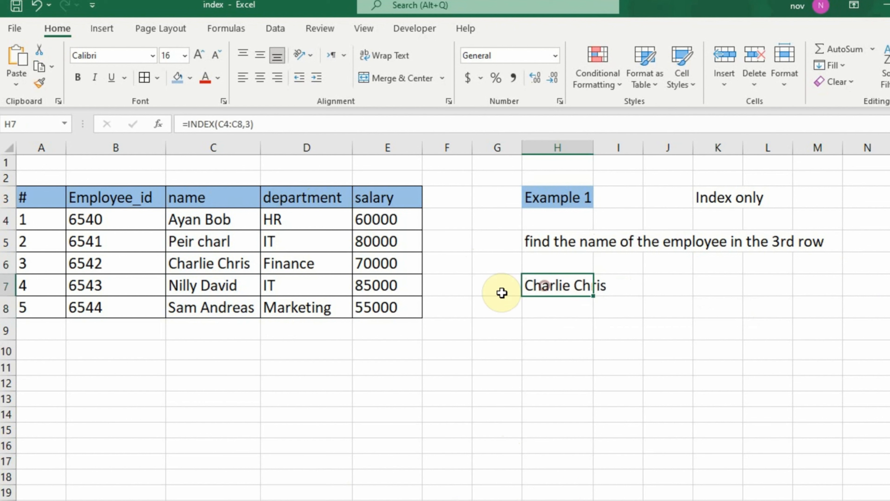
pyautogui.click(189, 216)
pyautogui.click(188, 235)
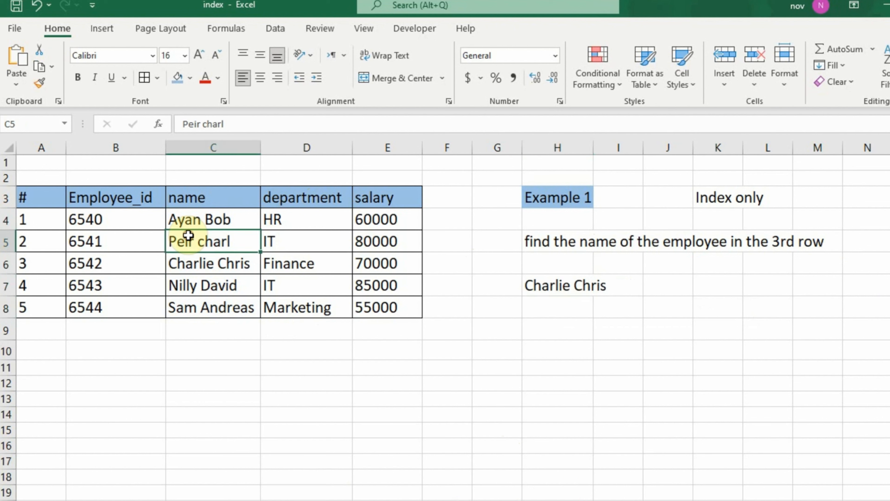
pyautogui.click(189, 264)
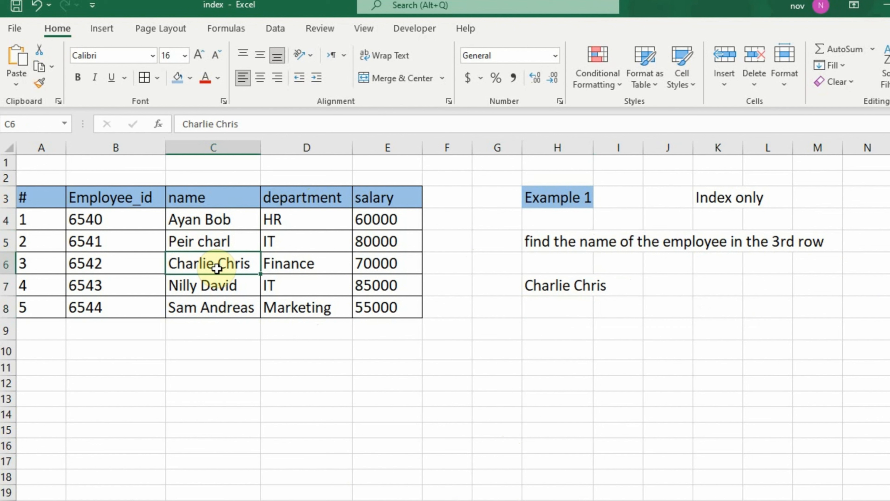
pyautogui.click(539, 285)
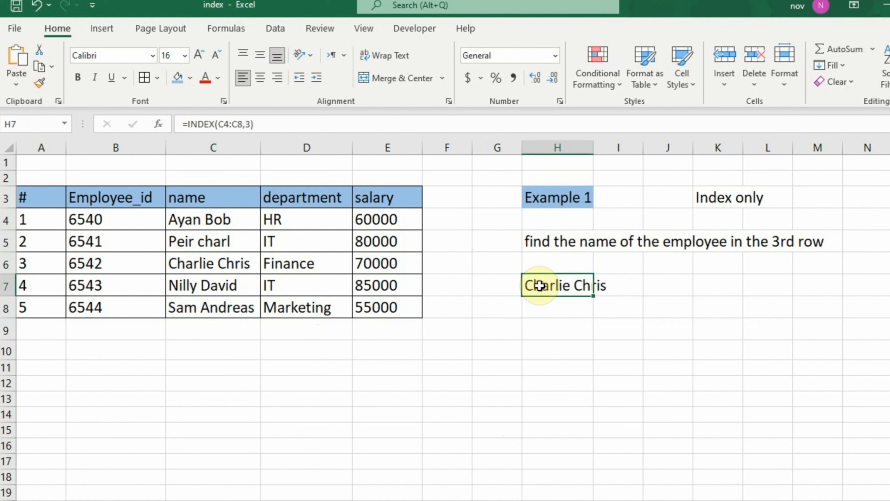
pyautogui.click(617, 363)
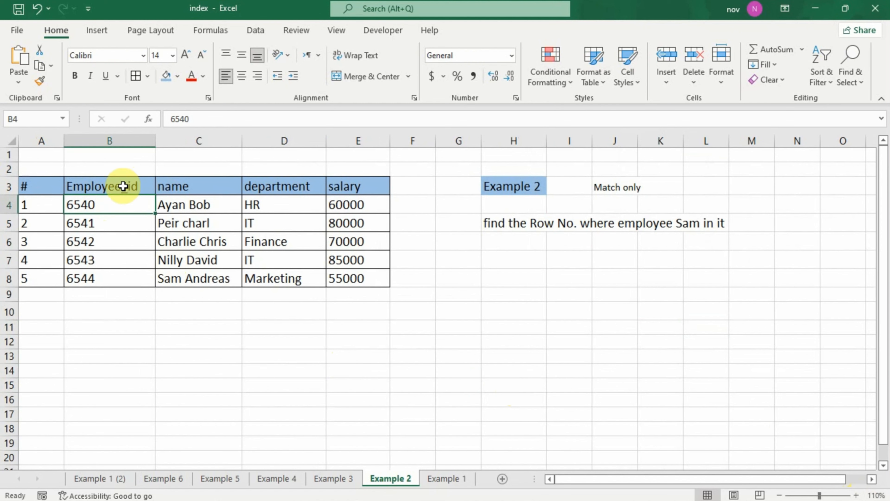
# Set the font size to 16 for the employee table and the example text on the Example 2 sheet
pyautogui.moveTo(32, 170); pyautogui.dragTo(698, 326)
pyautogui.click(173, 56)
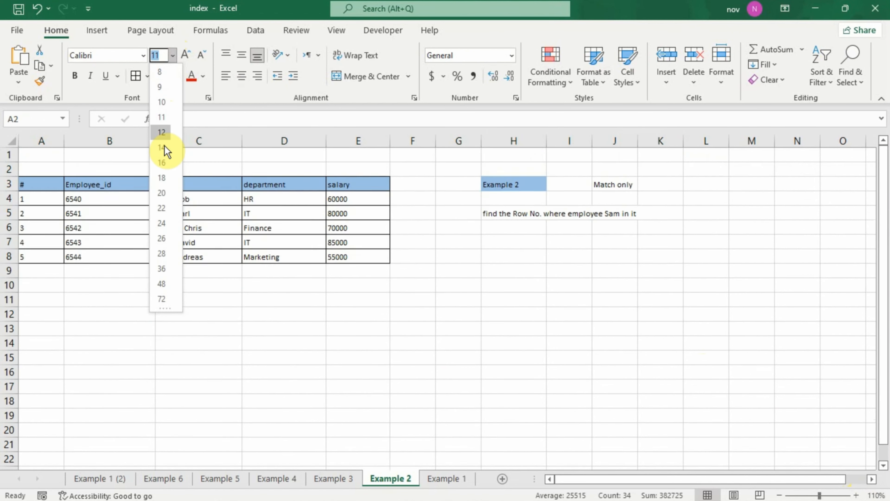
pyautogui.click(167, 160)
pyautogui.click(358, 388)
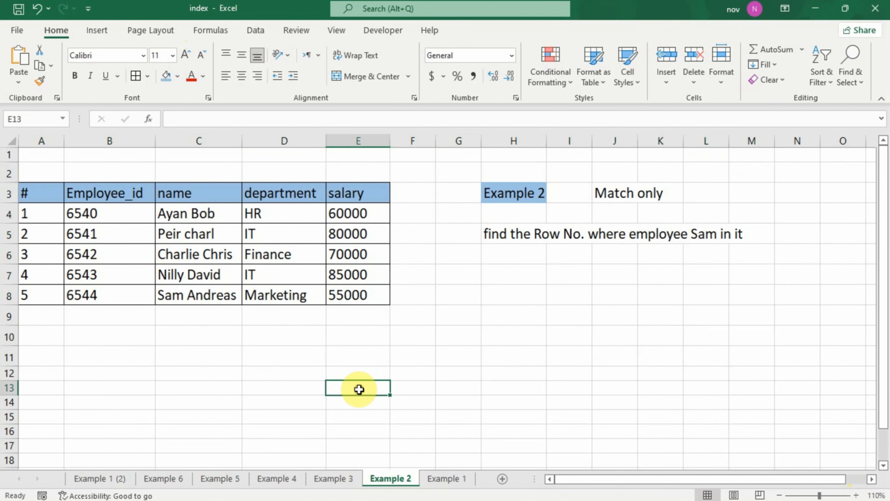
pyautogui.click(577, 350)
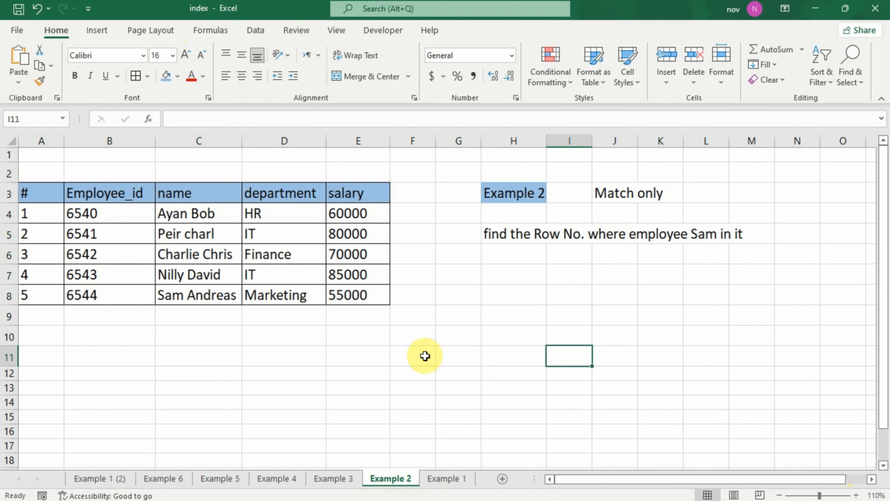
# Enter =MATCH(C8,C4:C8,0) in H7 to find the last listed employee's row number with an exact match
pyautogui.click(495, 283)
pyautogui.write('=')
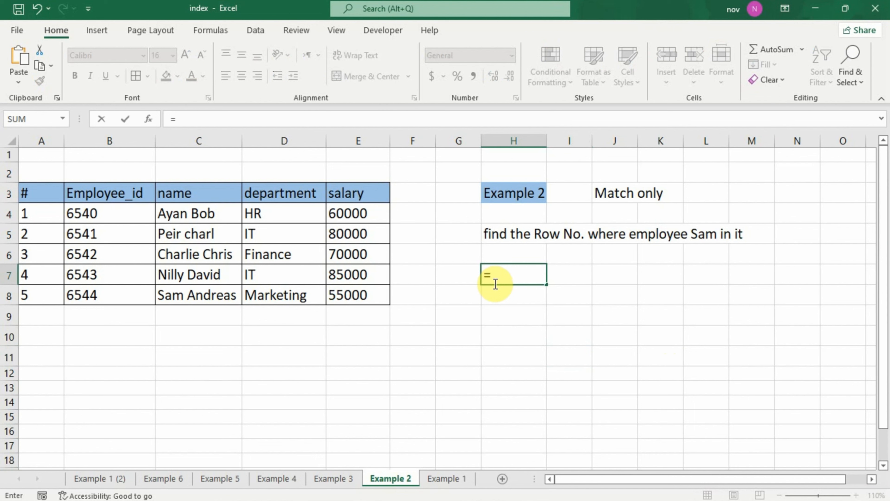
pyautogui.write('m')
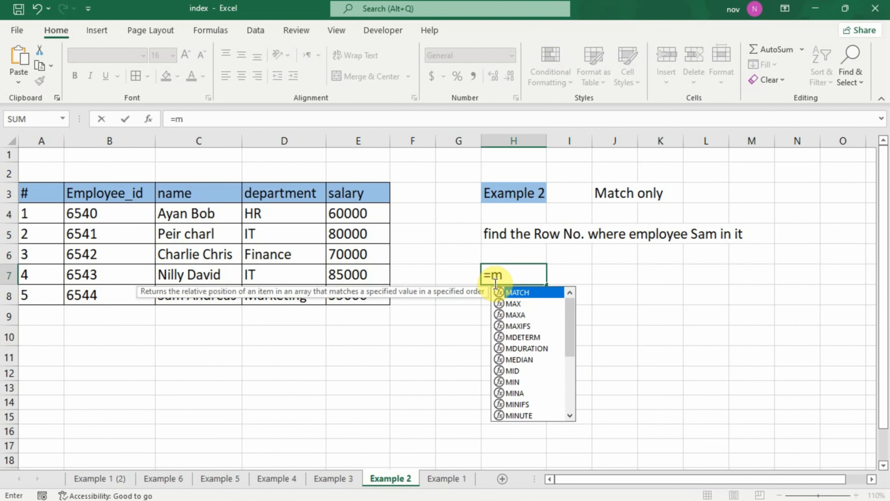
pyautogui.write('atch')
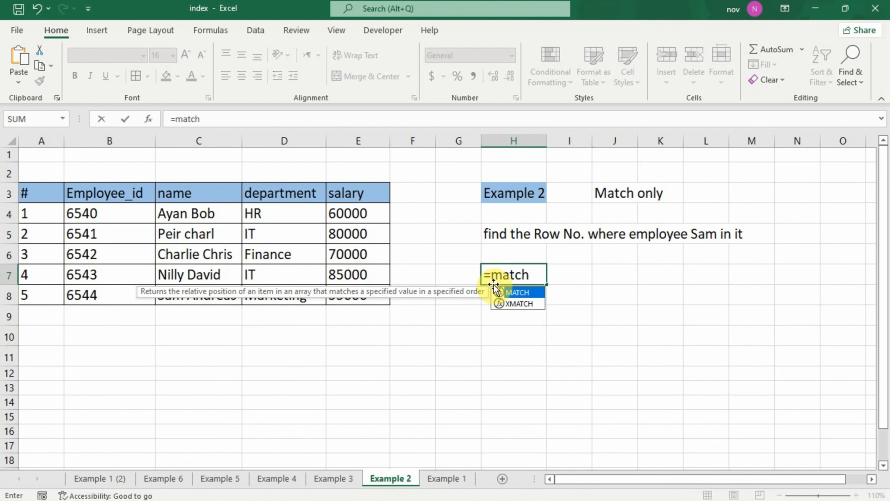
pyautogui.press('Tab')
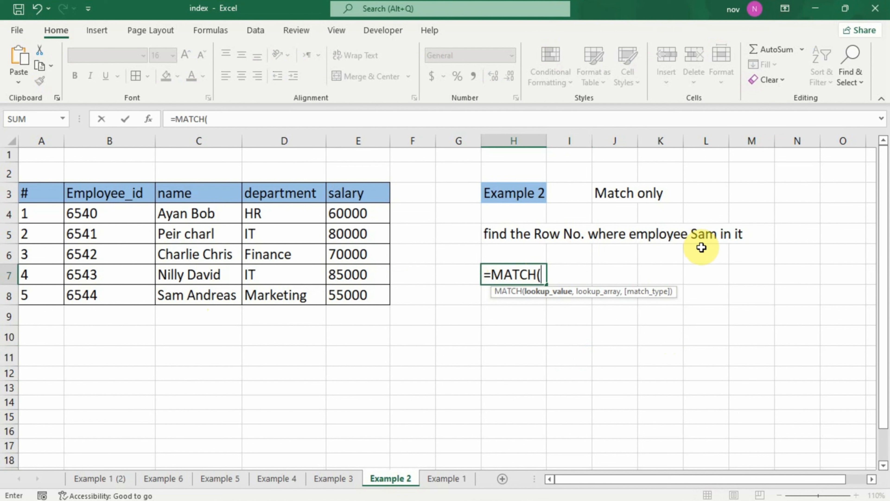
pyautogui.click(212, 298)
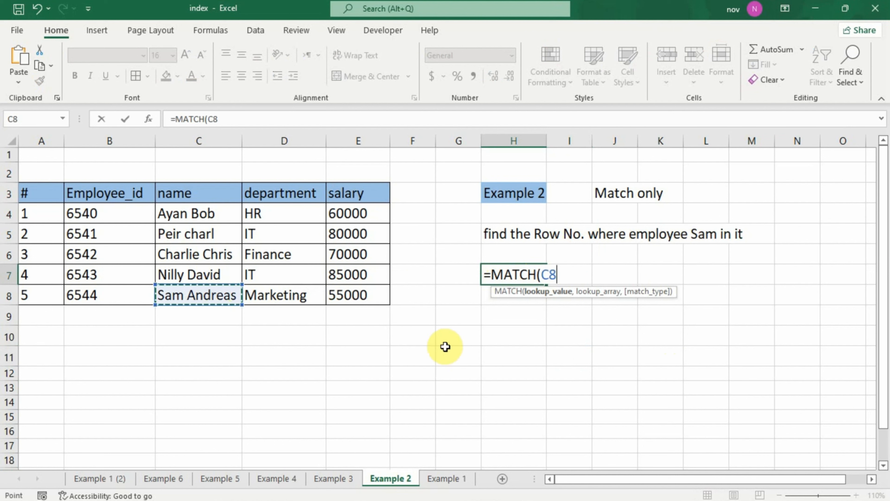
pyautogui.write(',')
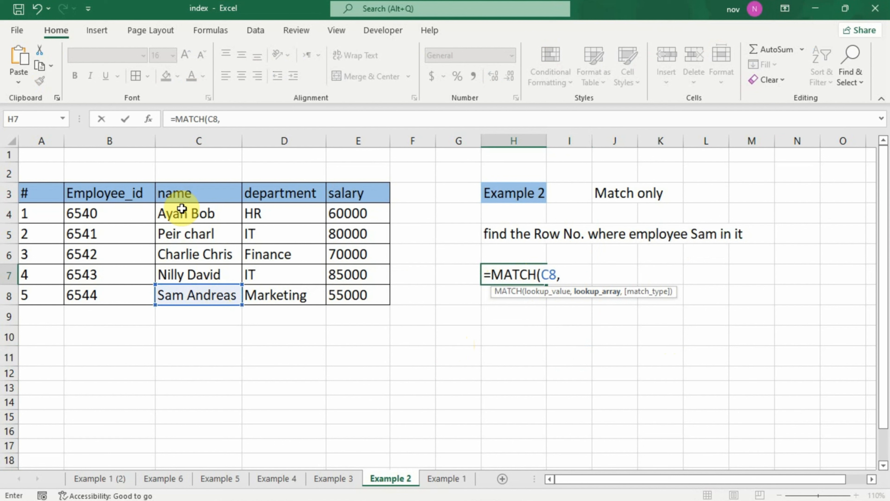
pyautogui.moveTo(182, 208); pyautogui.dragTo(188, 303)
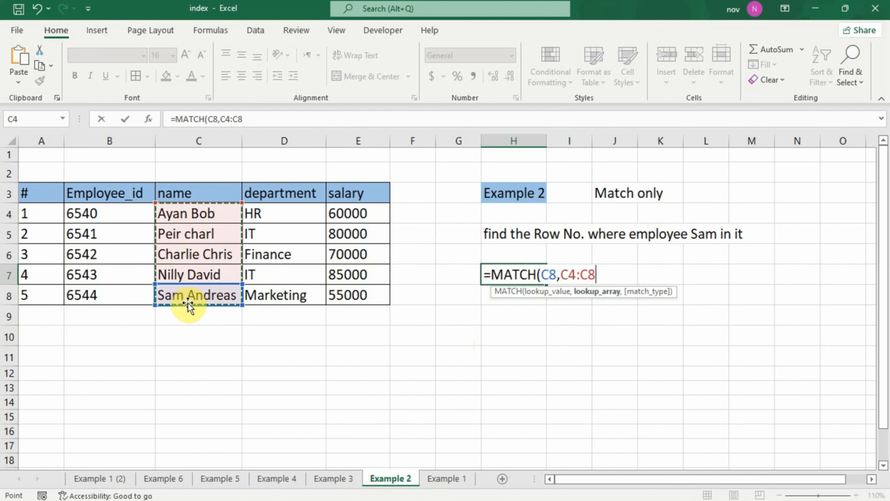
pyautogui.write(',0')
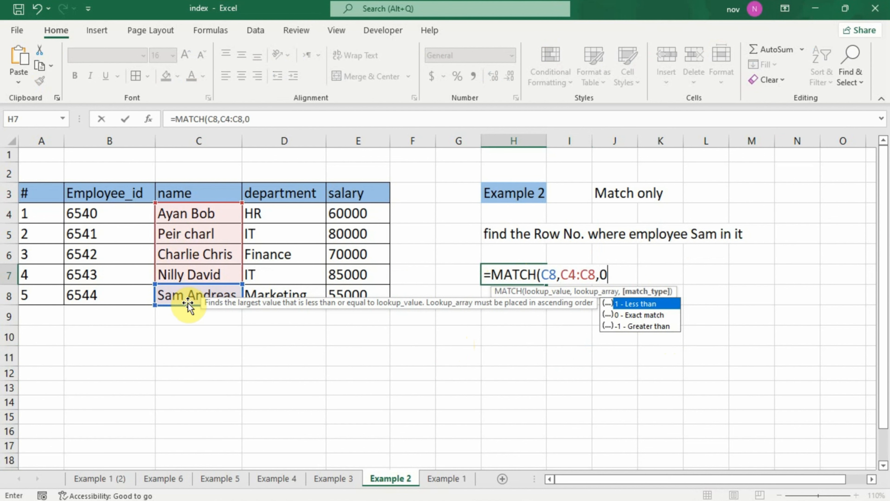
pyautogui.write(')')
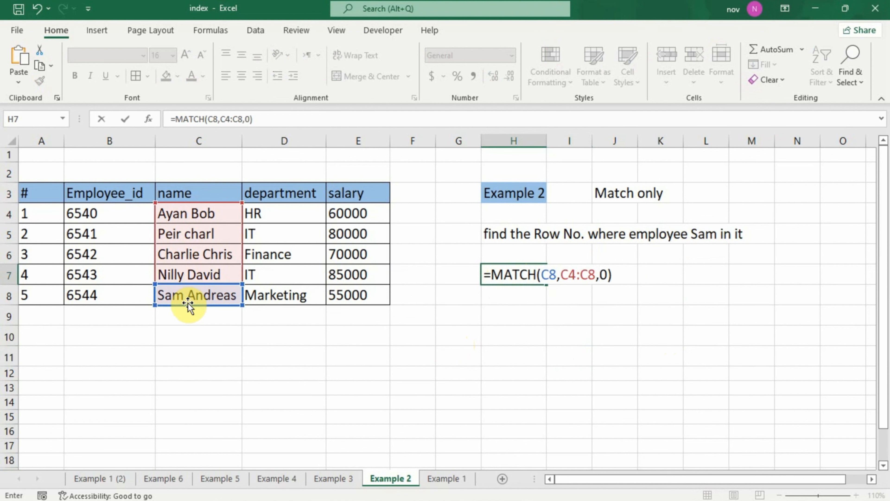
pyautogui.press('Return')
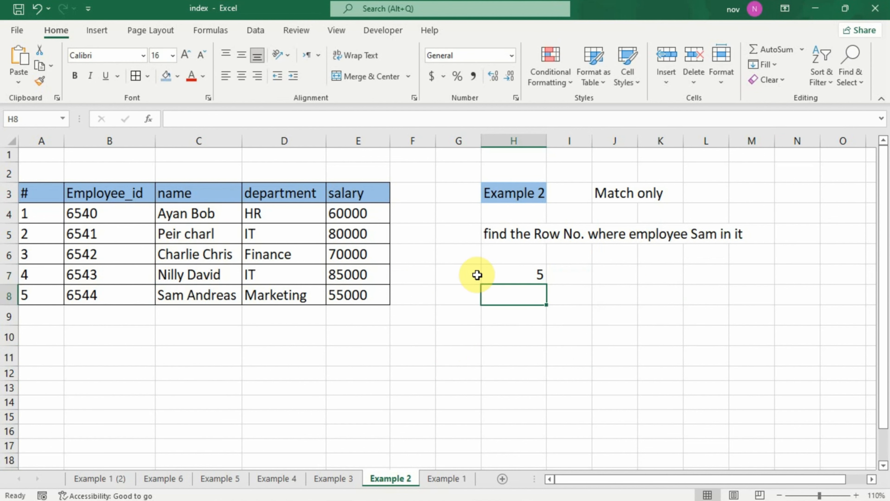
# Check the MATCH result in H7 by counting through the name entries from C4 to C8
pyautogui.click(501, 274)
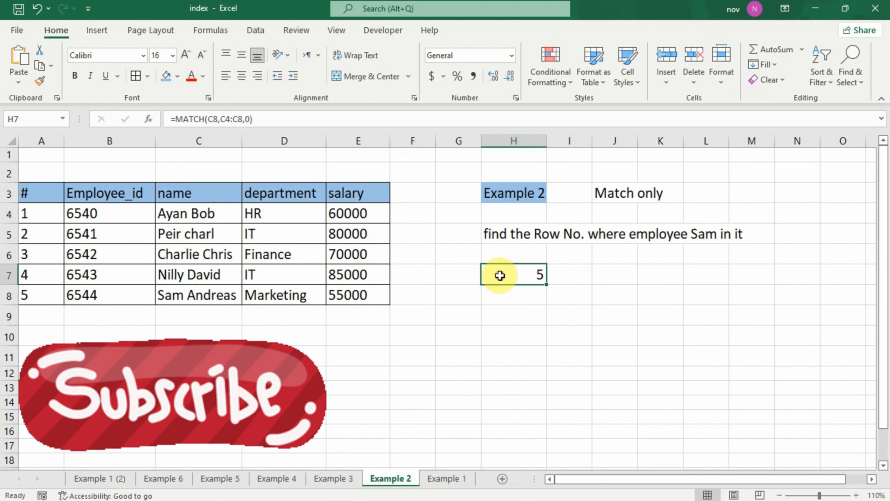
pyautogui.click(204, 213)
pyautogui.click(206, 232)
pyautogui.click(208, 259)
pyautogui.click(212, 279)
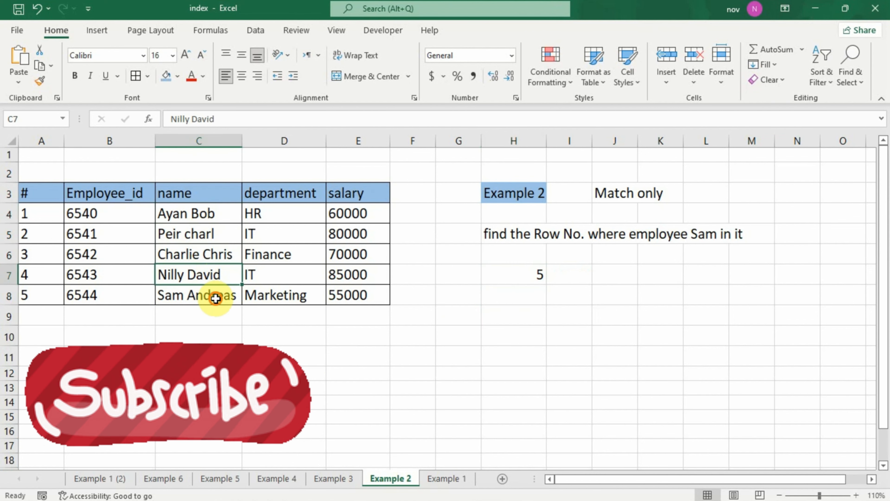
pyautogui.click(214, 297)
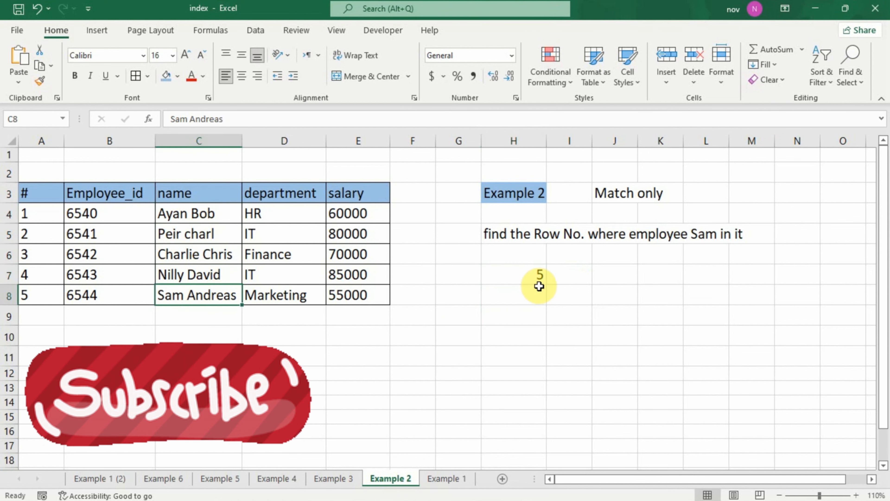
pyautogui.click(536, 350)
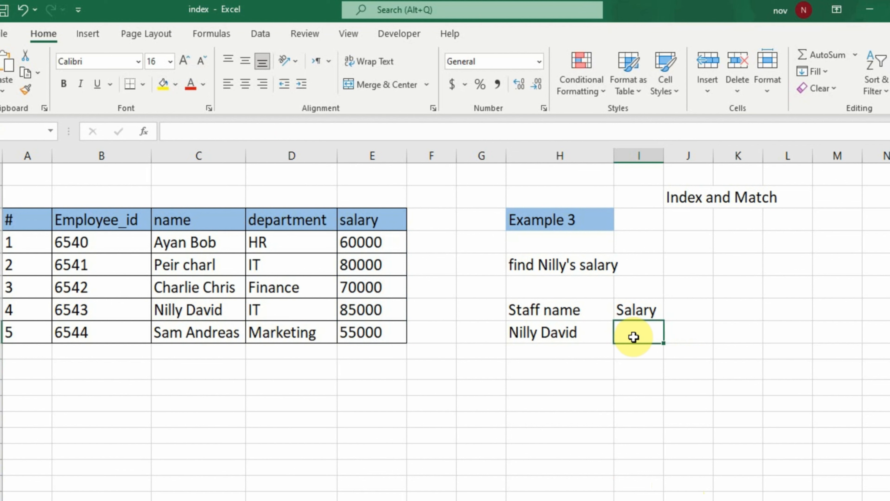
# Start an INDEX formula in I8 with the salary range E4:E8 as its array
pyautogui.write('=')
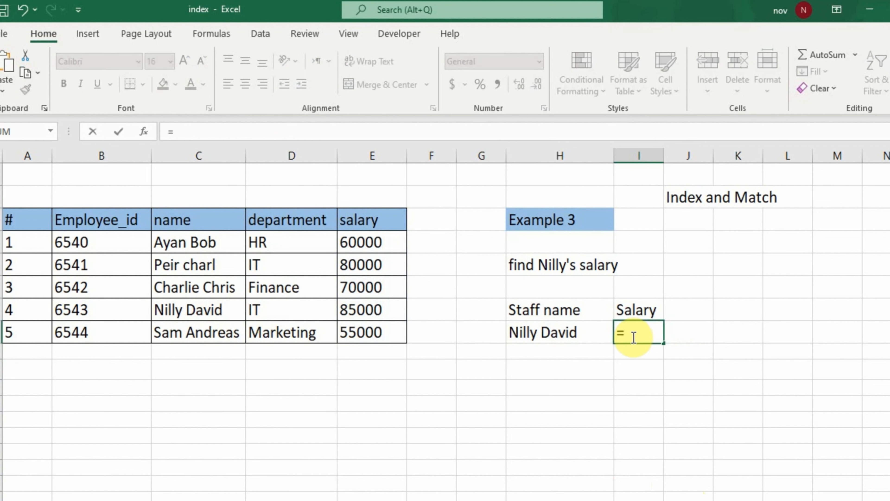
pyautogui.write('index')
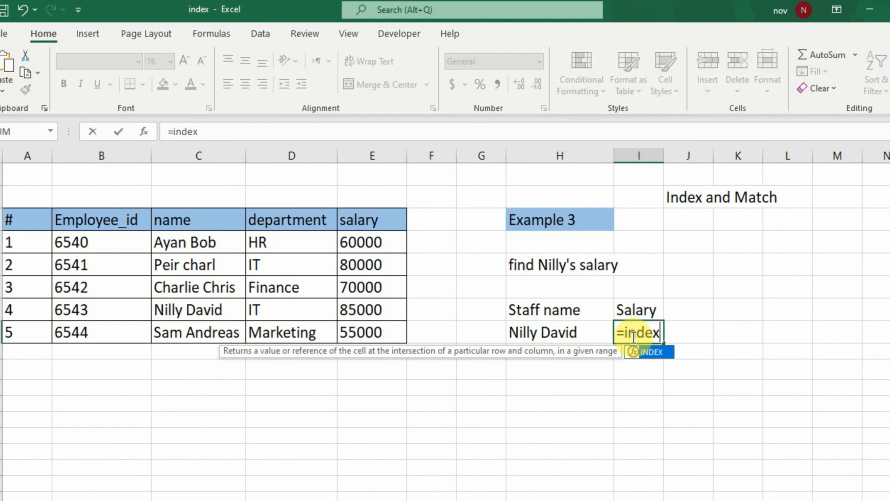
pyautogui.press('Tab')
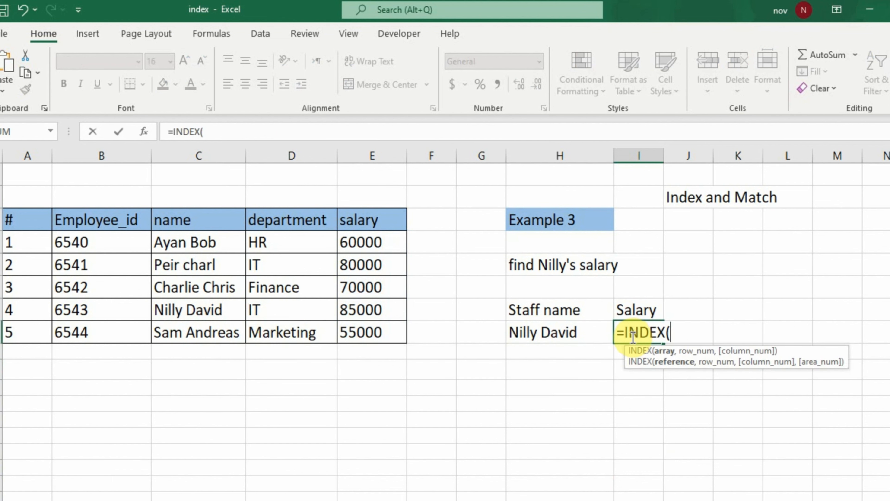
pyautogui.click(367, 239)
pyautogui.moveTo(367, 239); pyautogui.dragTo(382, 332)
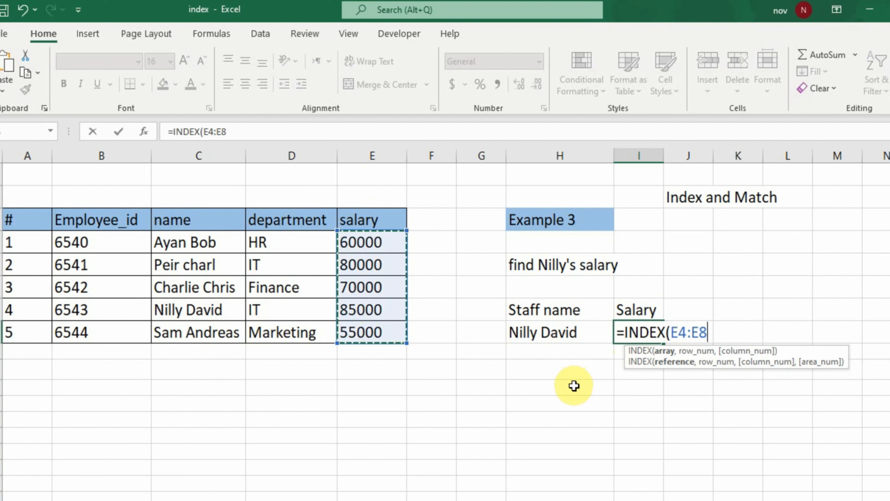
pyautogui.write(',')
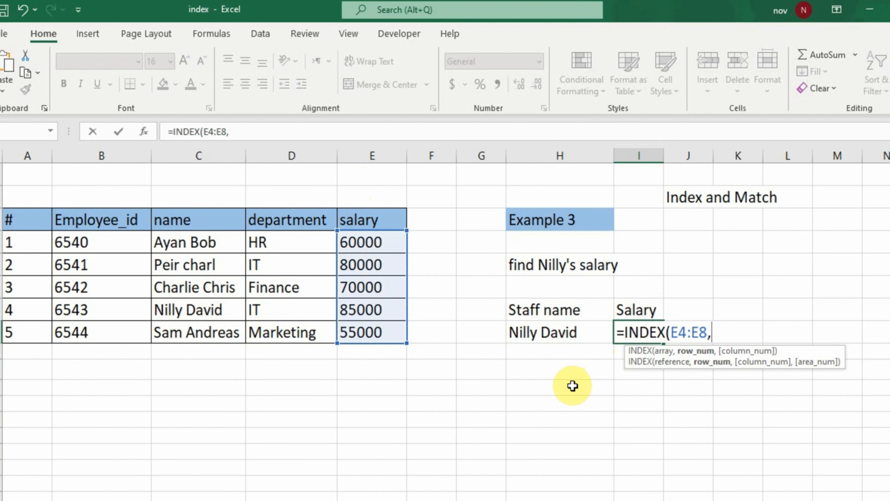
# Nest MATCH(H8,C4:C8,0) as the row number and complete the formula as =INDEX(E4:E8,MATCH(H8,C4:C8,0))
pyautogui.write('ma')
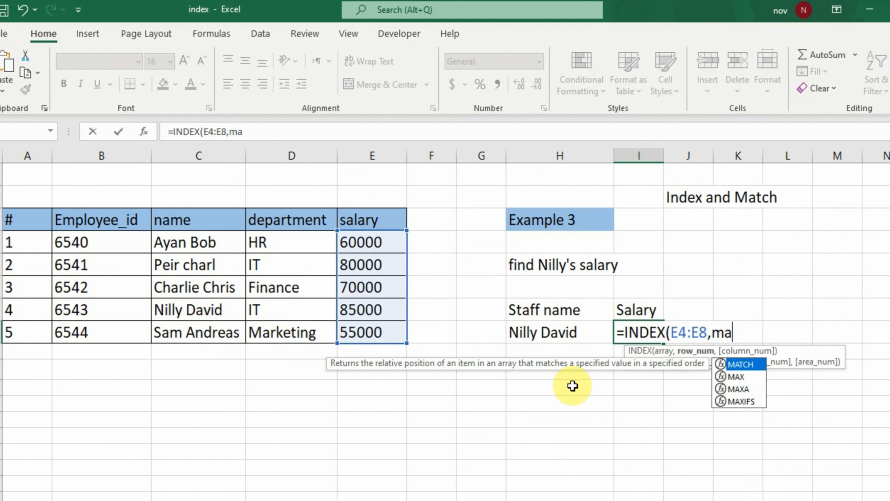
pyautogui.write('tch')
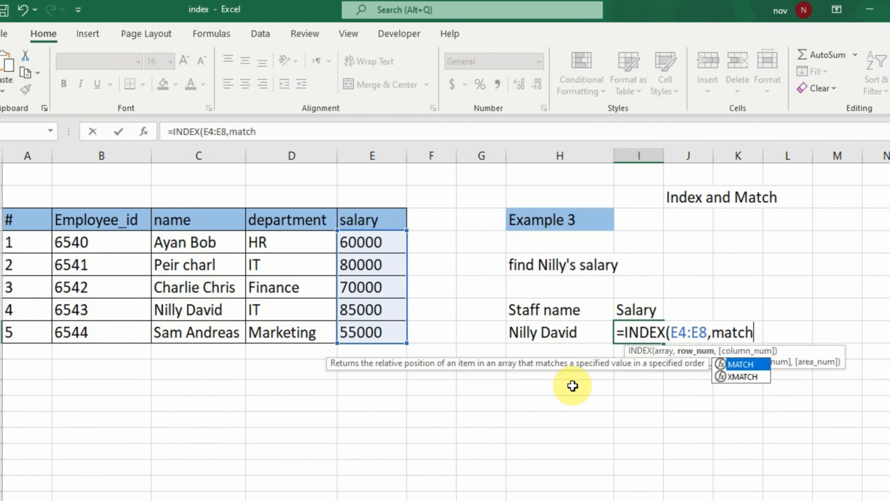
pyautogui.press('Tab')
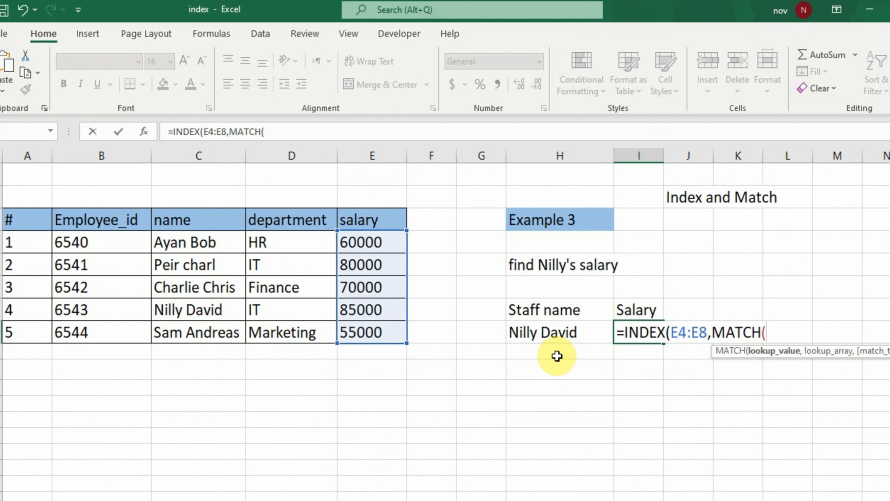
pyautogui.click(552, 334)
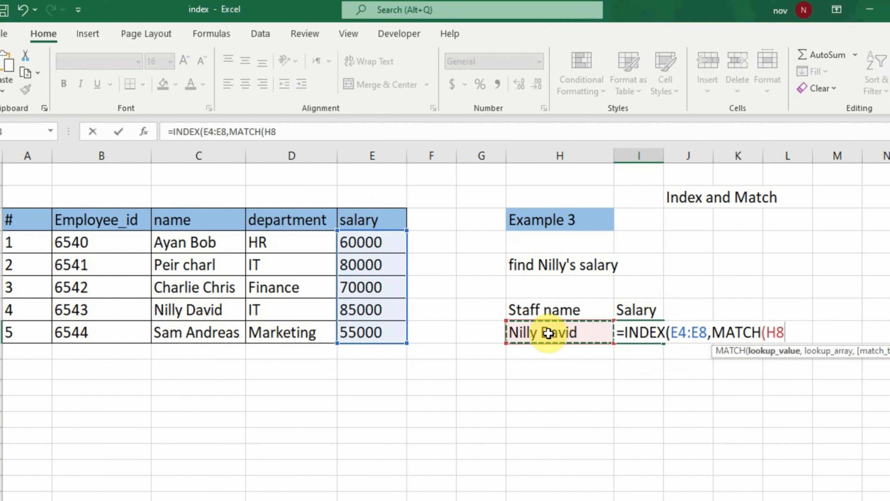
pyautogui.write(',')
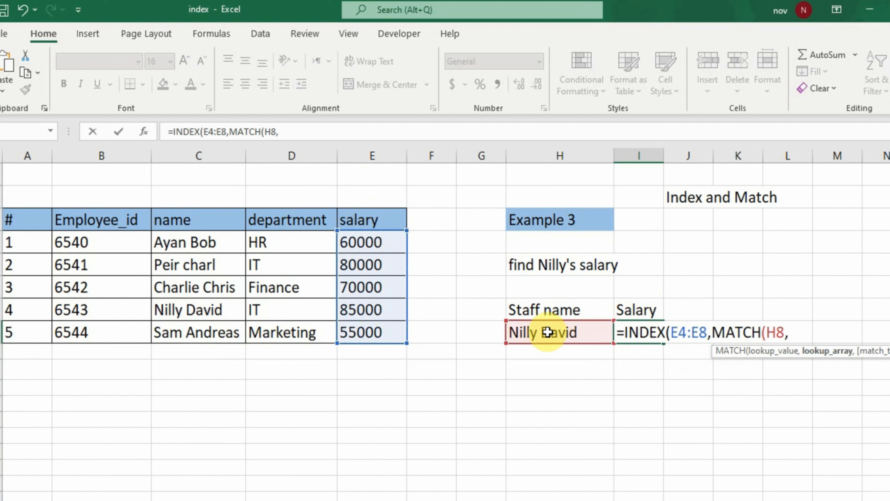
pyautogui.click(220, 243)
pyautogui.moveTo(220, 258); pyautogui.dragTo(210, 331)
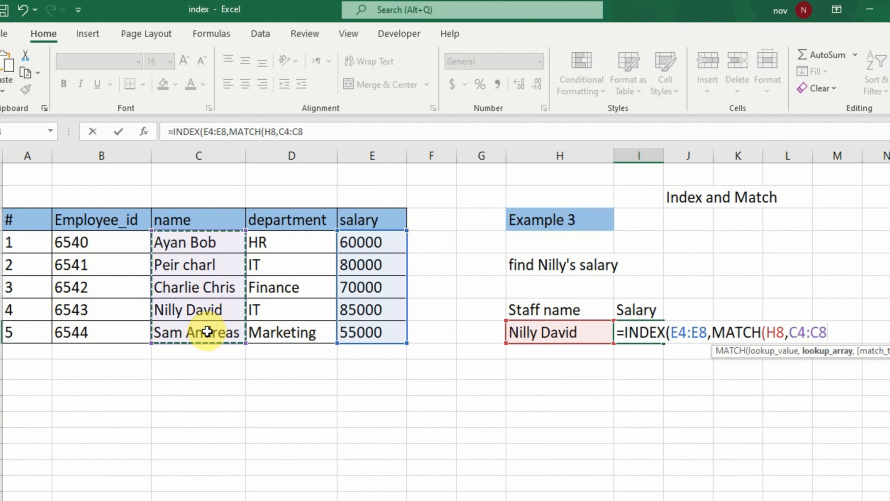
pyautogui.write(',')
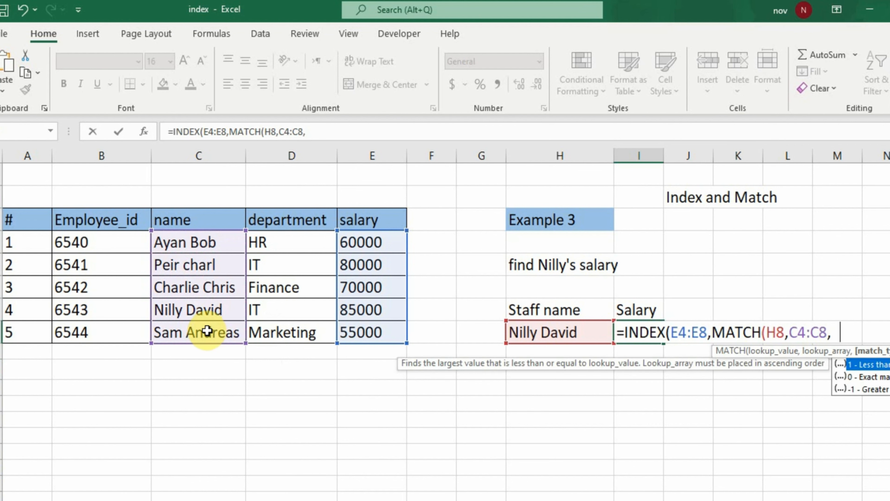
pyautogui.write('0)')
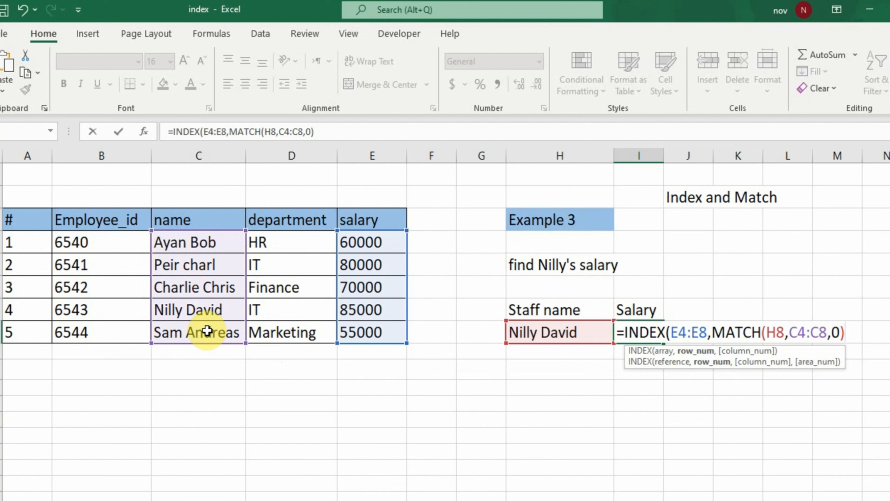
pyautogui.write(')')
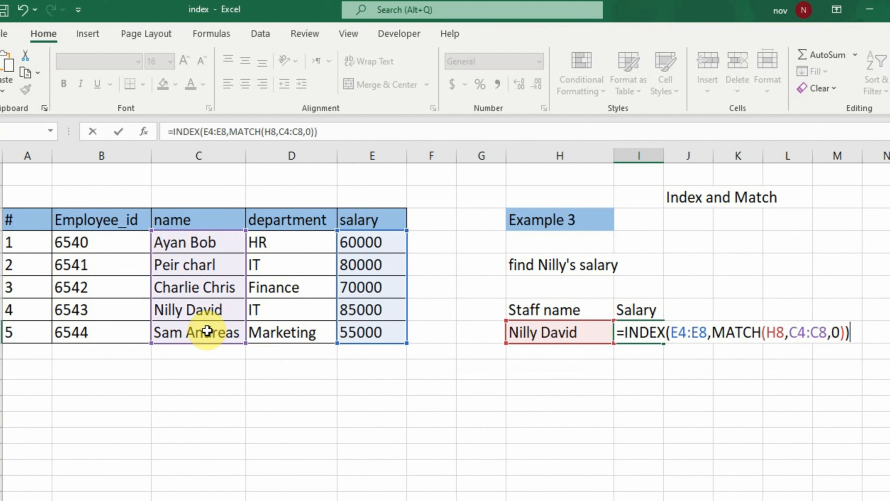
pyautogui.press('Return')
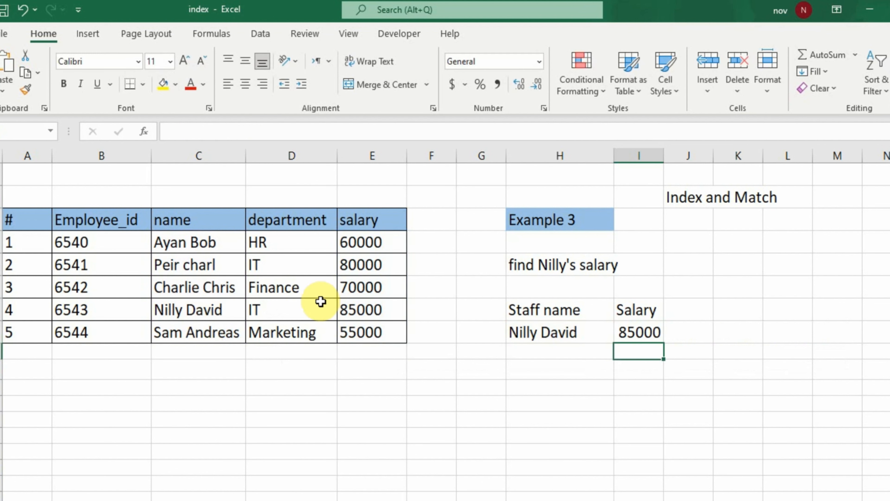
# Check the salary result in I8 against the fourth employee's name and salary in the table
pyautogui.click(217, 309)
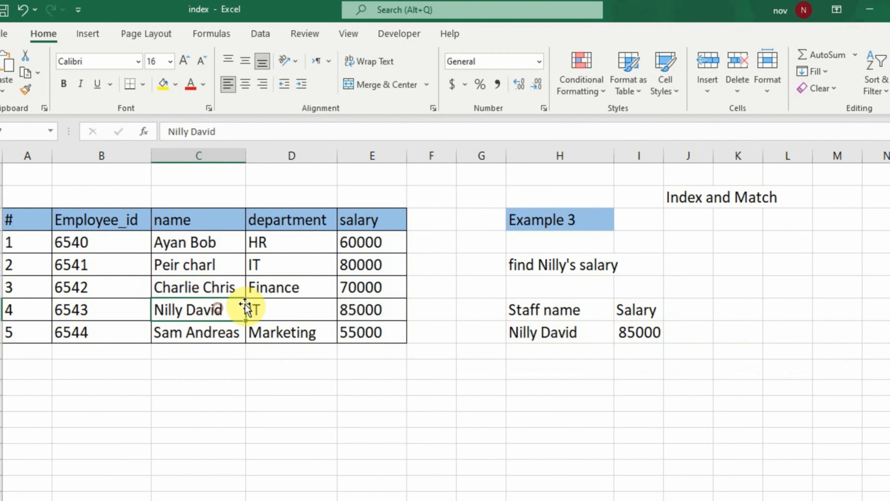
pyautogui.click(348, 308)
pyautogui.click(665, 333)
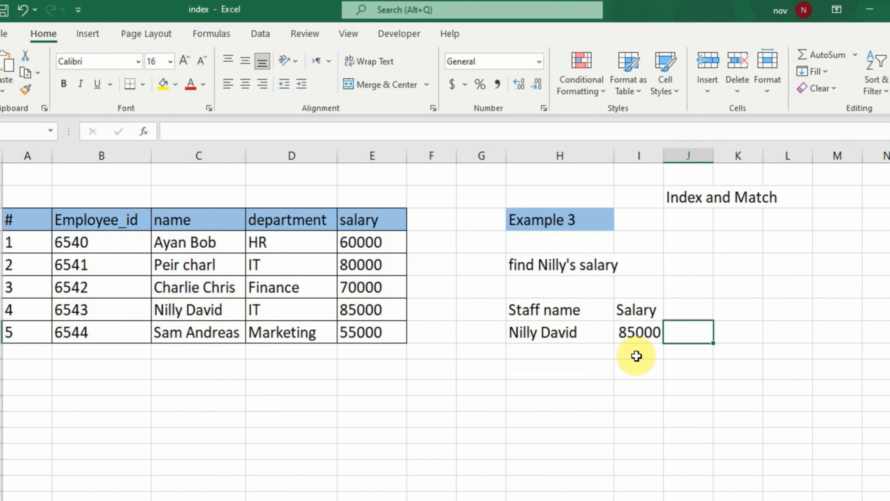
# Choose the third employee from the staff name list in H8 and check the salary formula in I8
pyautogui.click(522, 330)
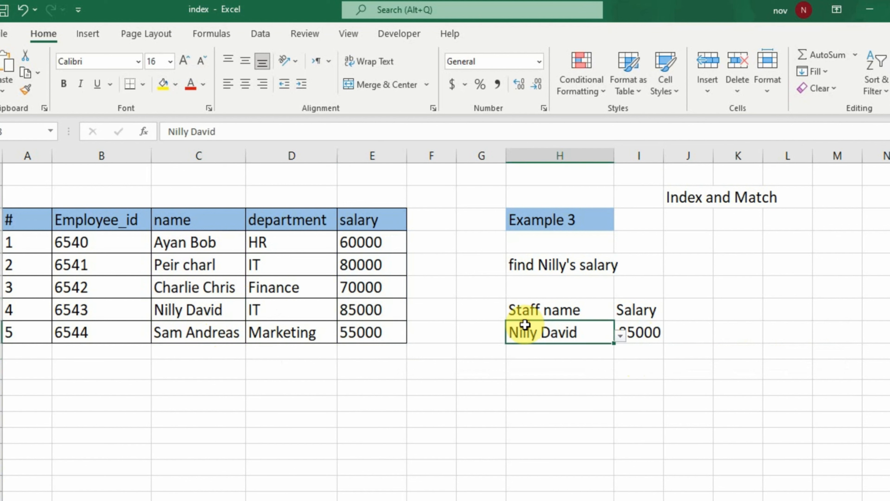
pyautogui.click(622, 336)
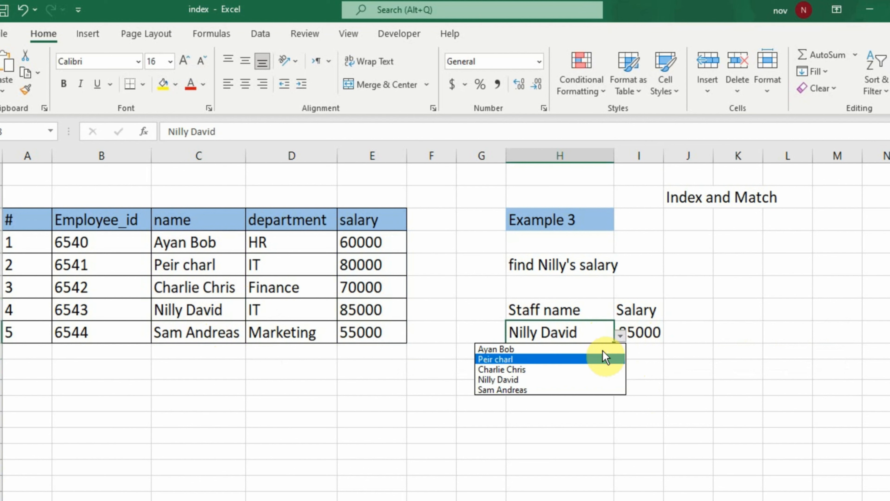
pyautogui.click(570, 366)
pyautogui.click(637, 331)
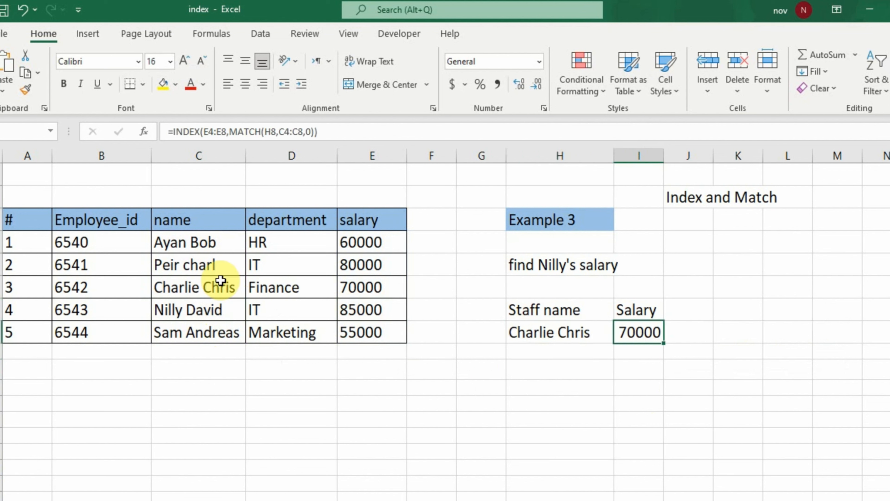
# Try a different employee from the staff name list in H8 to test the salary lookup again
pyautogui.click(583, 333)
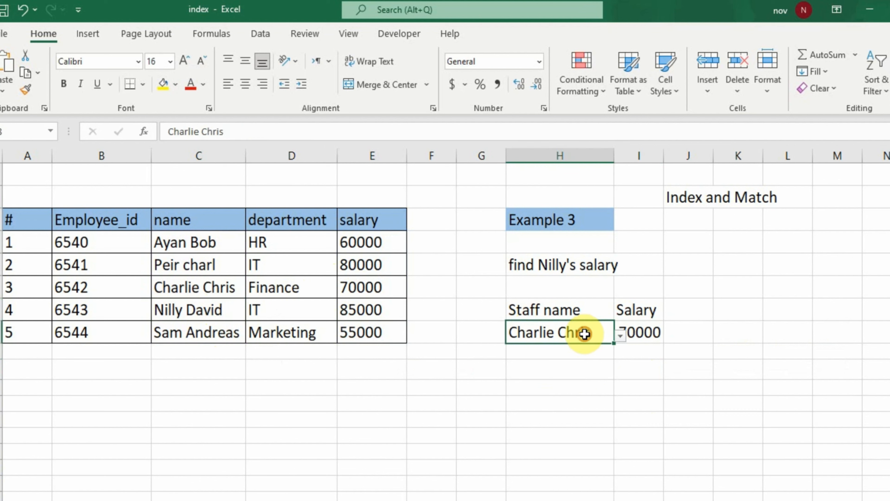
pyautogui.click(623, 339)
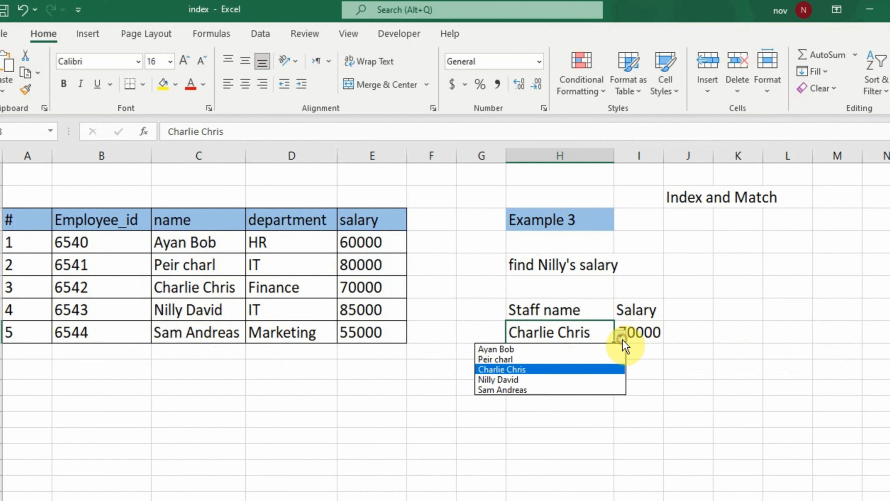
pyautogui.click(566, 386)
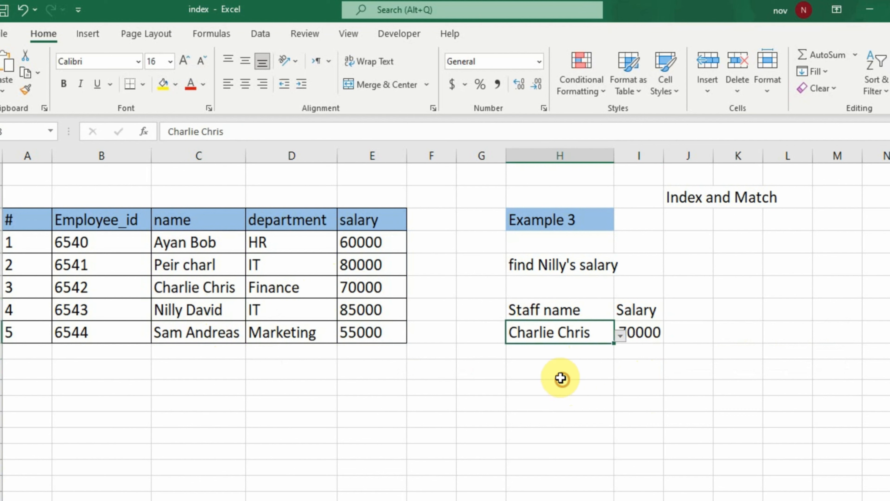
pyautogui.click(562, 388)
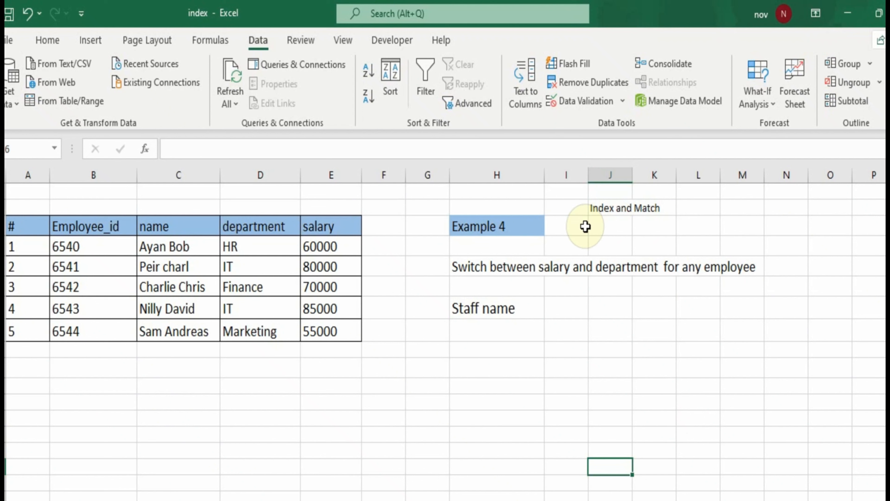
pyautogui.click(485, 238)
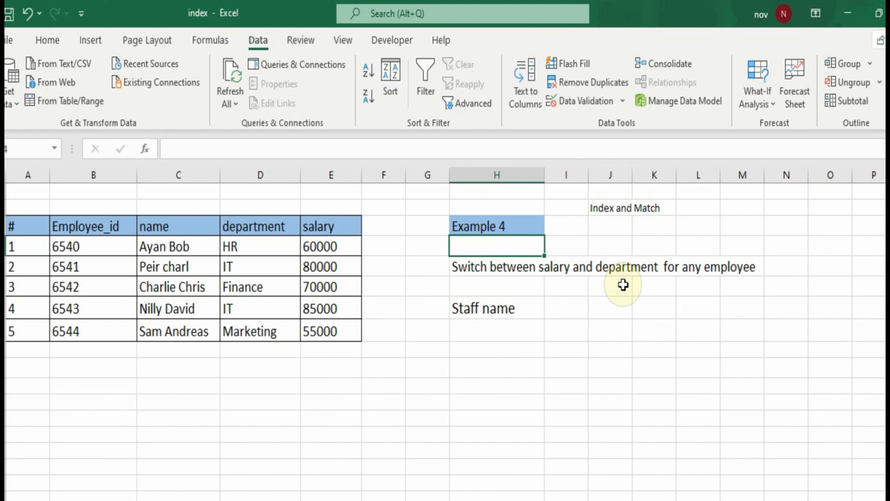
pyautogui.click(503, 308)
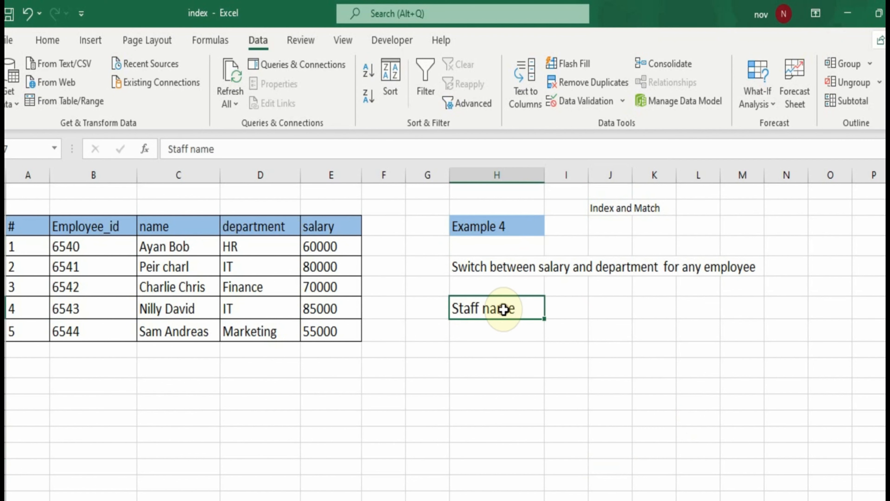
pyautogui.click(574, 429)
# Add a list data validation to I7 with the department and salary headers =$D$3:$E$3 as source, and open its list of choices
pyautogui.click(570, 301)
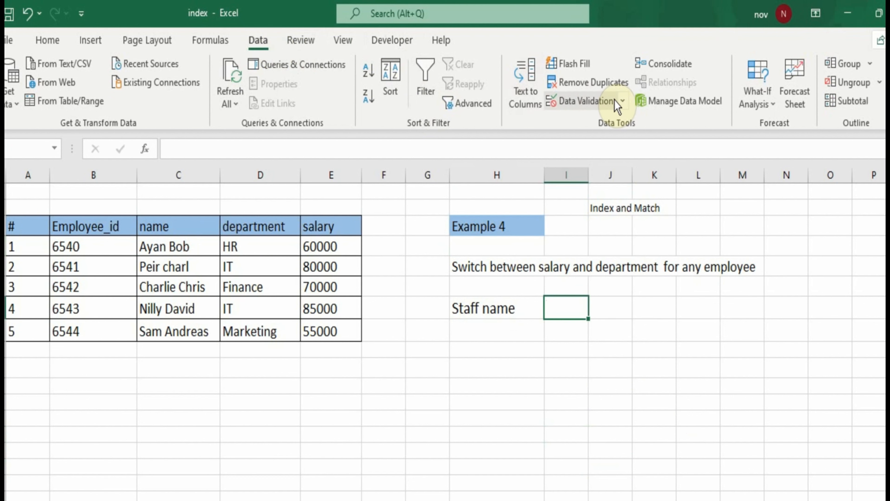
pyautogui.click(592, 101)
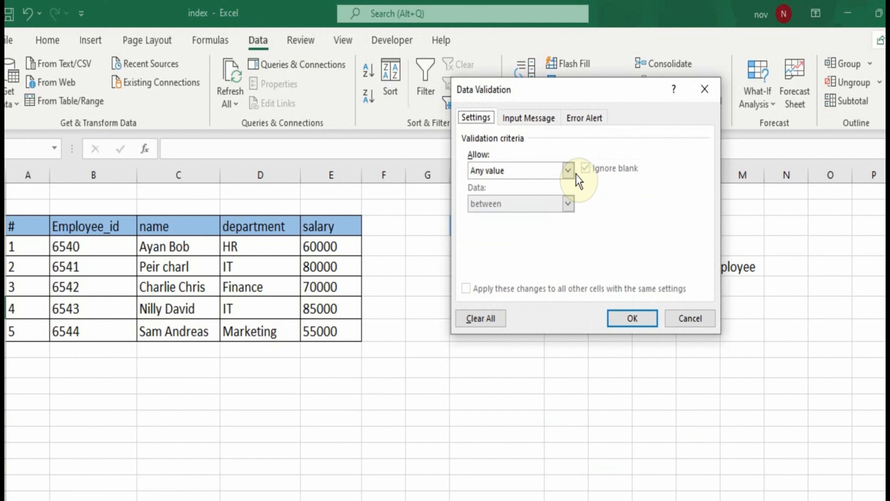
pyautogui.click(568, 170)
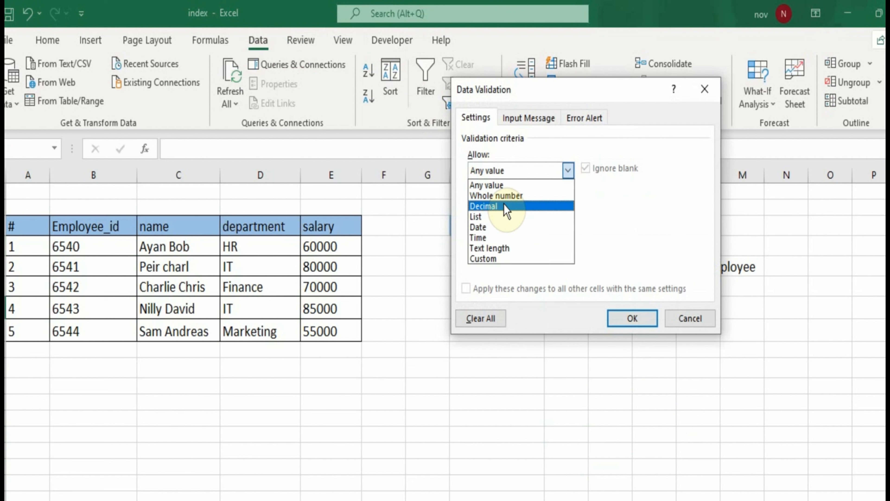
pyautogui.click(494, 217)
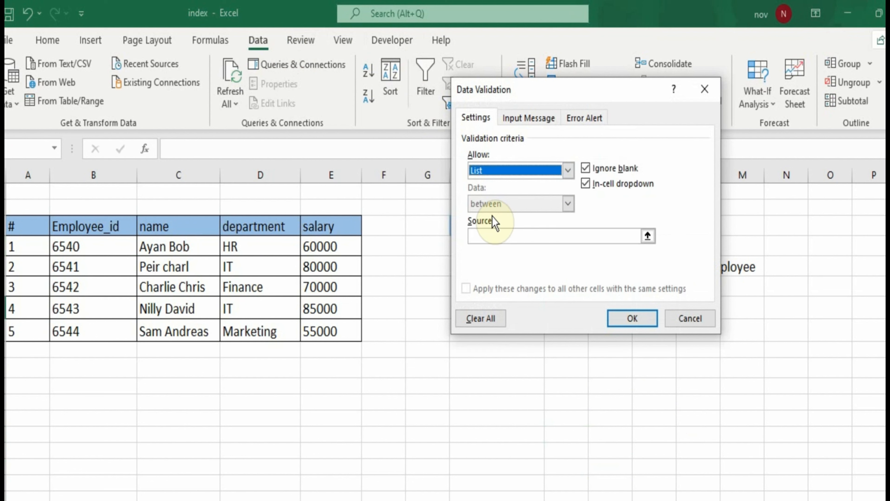
pyautogui.click(648, 236)
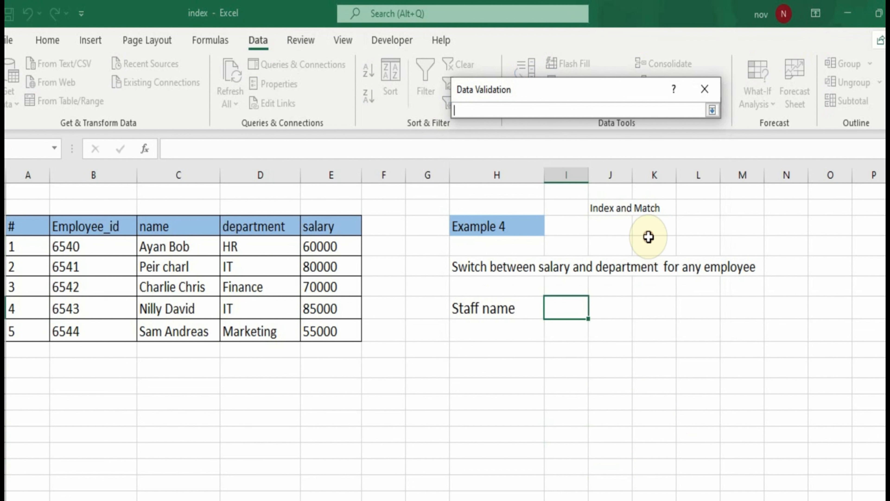
pyautogui.moveTo(243, 225); pyautogui.dragTo(320, 225)
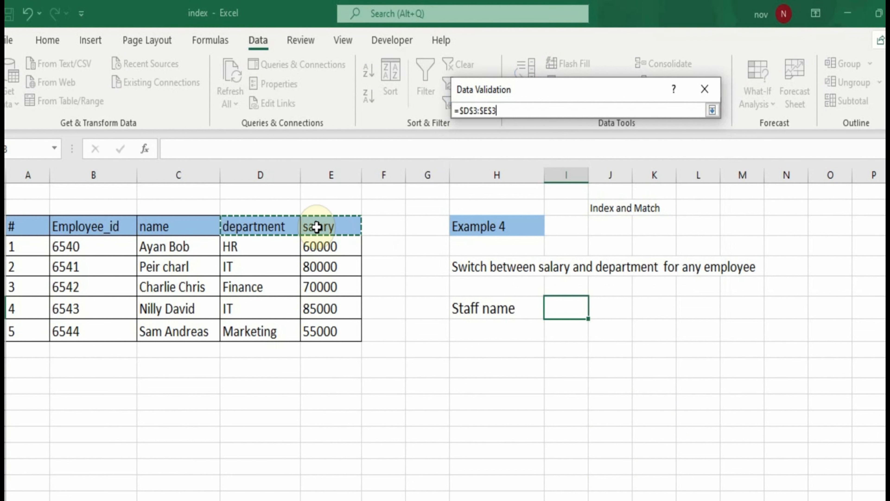
pyautogui.press('Return')
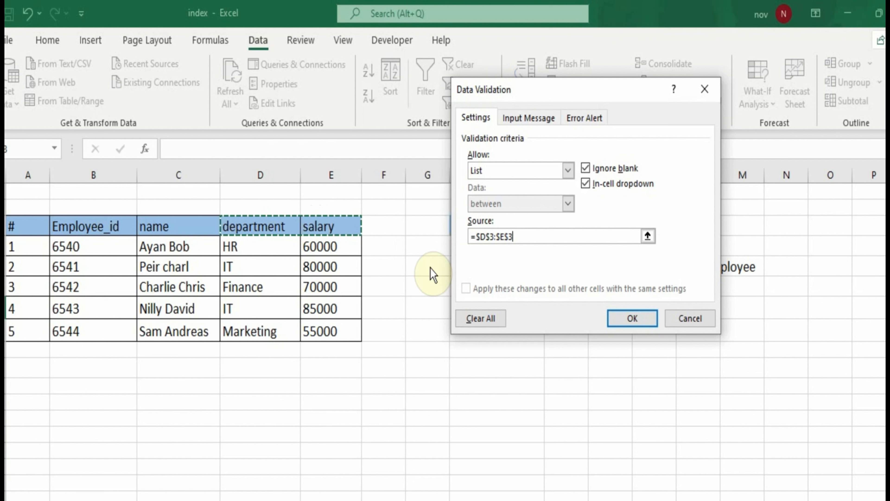
pyautogui.click(619, 319)
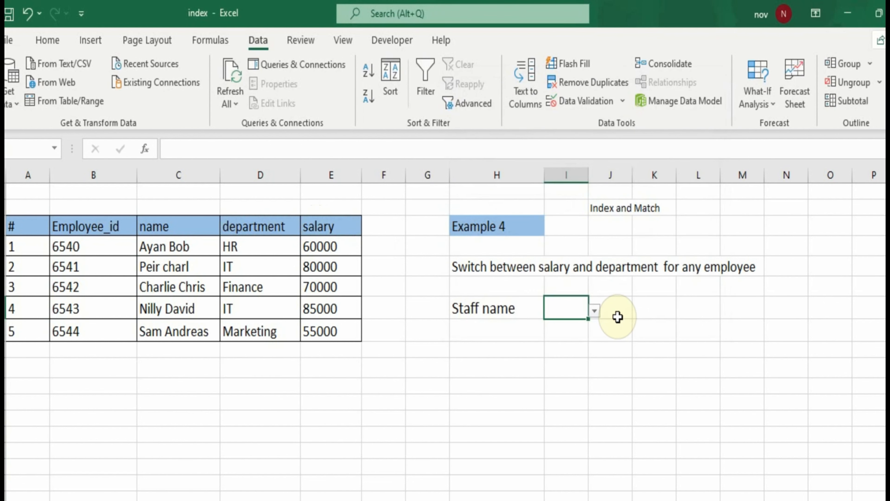
pyautogui.click(595, 310)
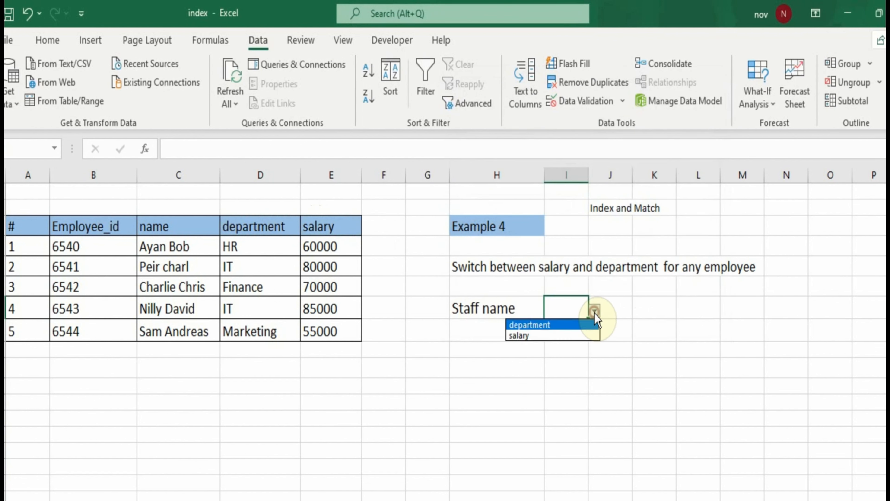
# Choose salary in I7 and add a list data validation to H8 with the employee names =$C$4:$C$8 as source
pyautogui.click(576, 335)
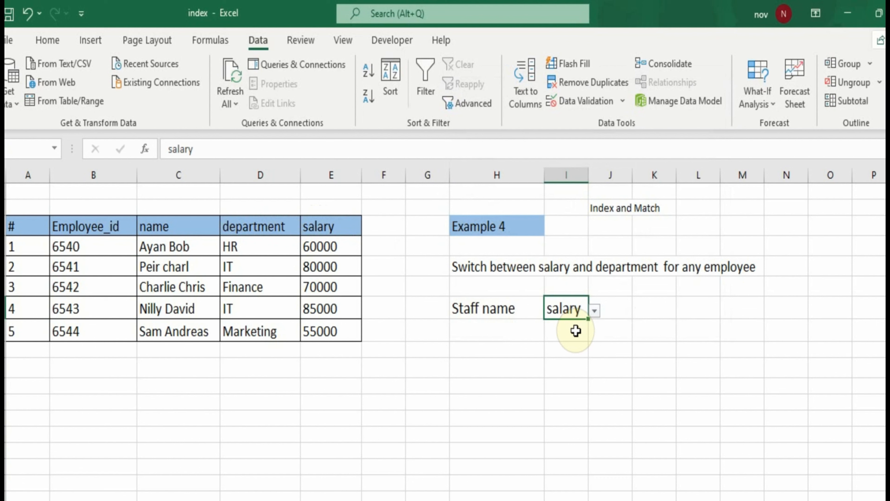
pyautogui.click(504, 336)
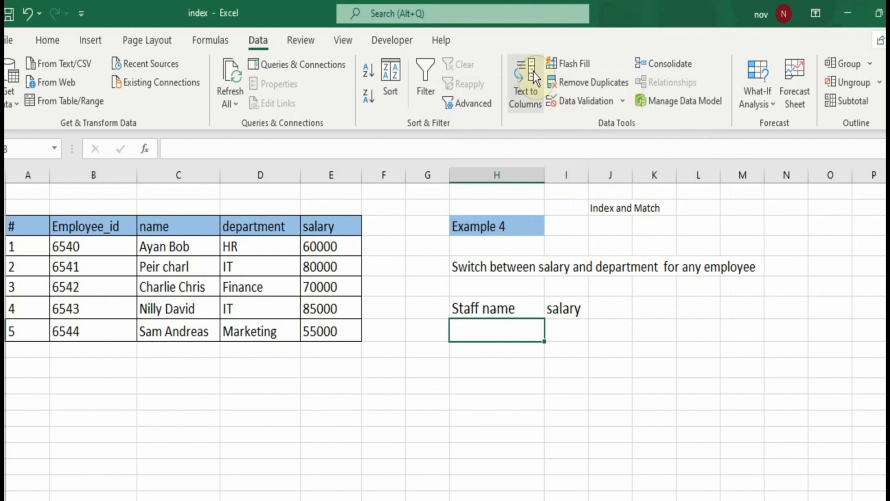
pyautogui.click(597, 105)
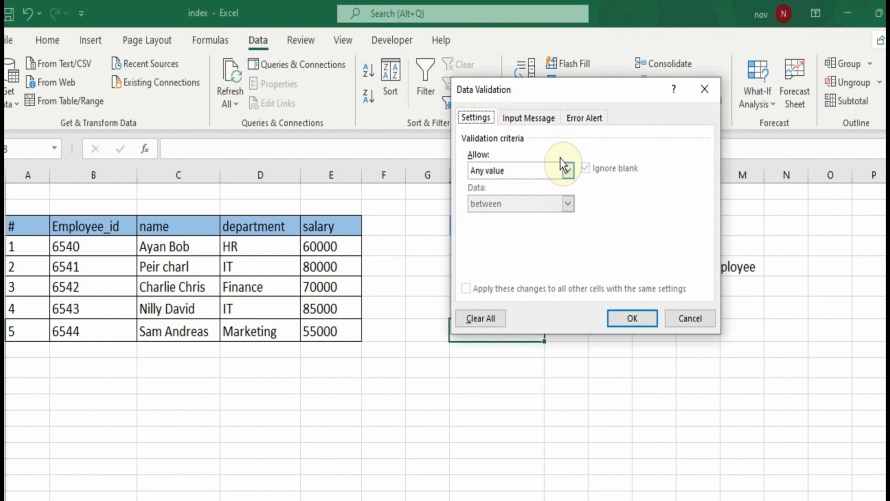
pyautogui.click(567, 172)
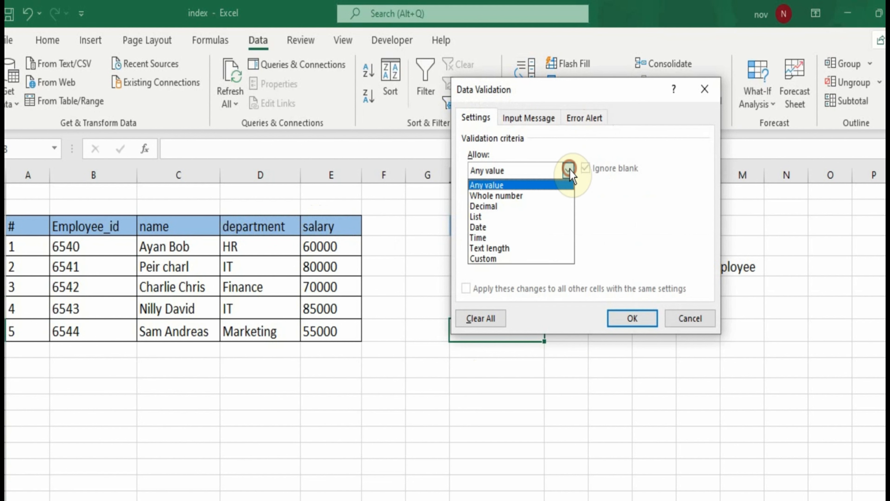
pyautogui.click(523, 218)
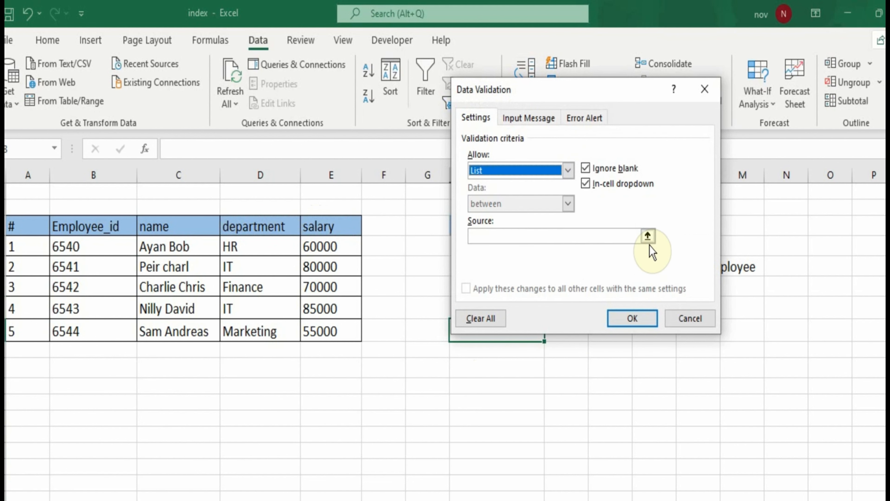
pyautogui.click(648, 236)
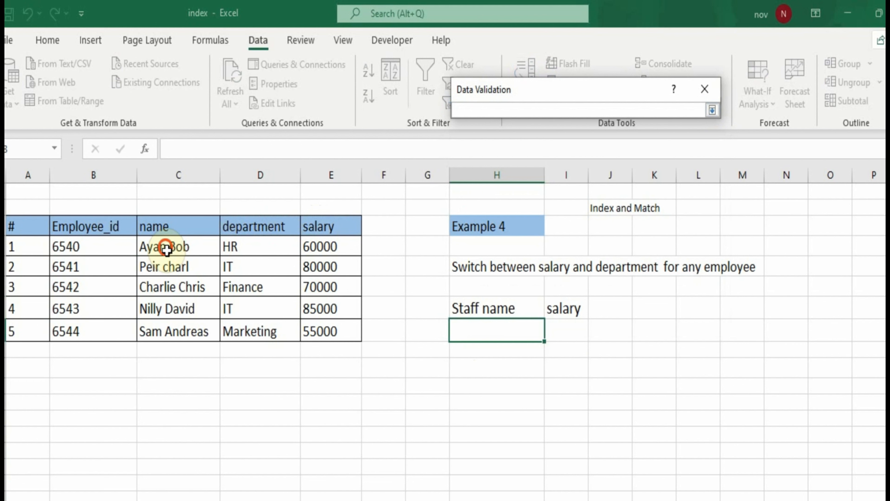
pyautogui.moveTo(165, 246); pyautogui.dragTo(164, 331)
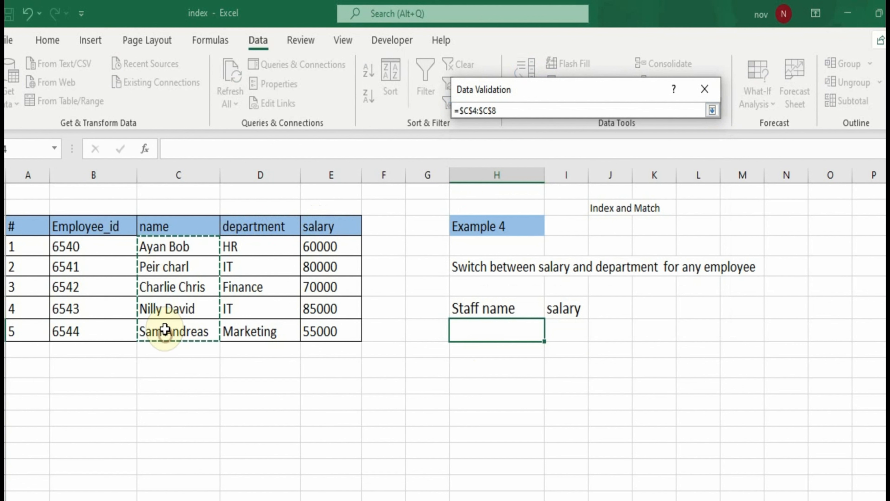
pyautogui.press('Return')
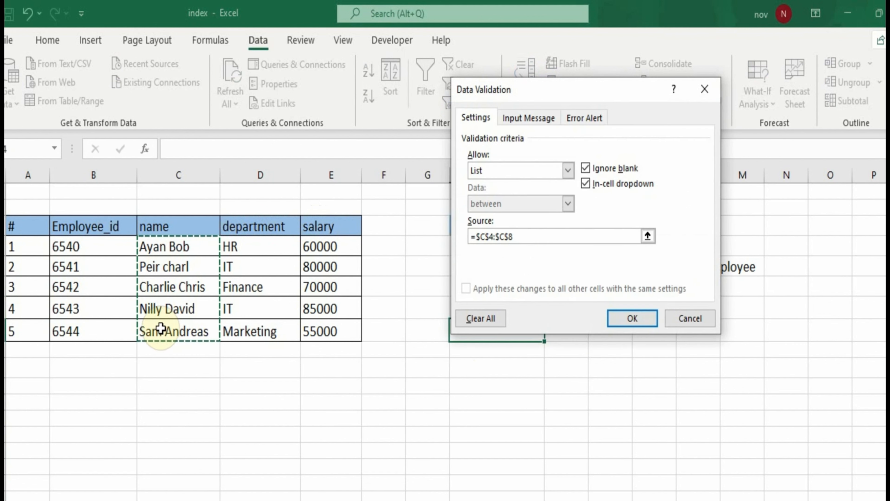
pyautogui.click(633, 318)
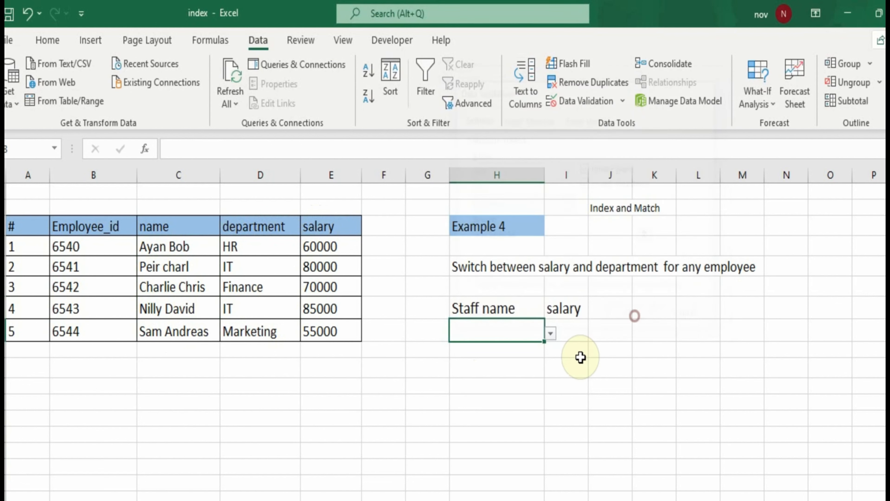
# Choose the third employee from the new staff name list in H8
pyautogui.click(556, 397)
pyautogui.click(498, 330)
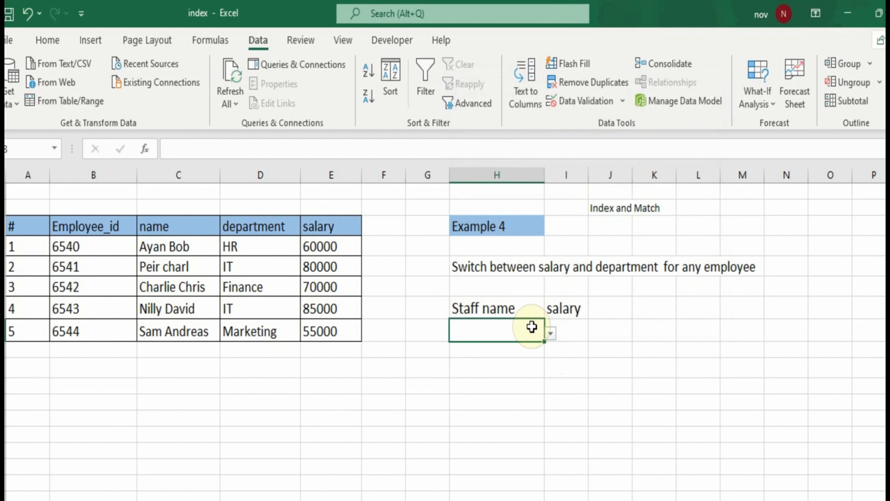
pyautogui.click(550, 336)
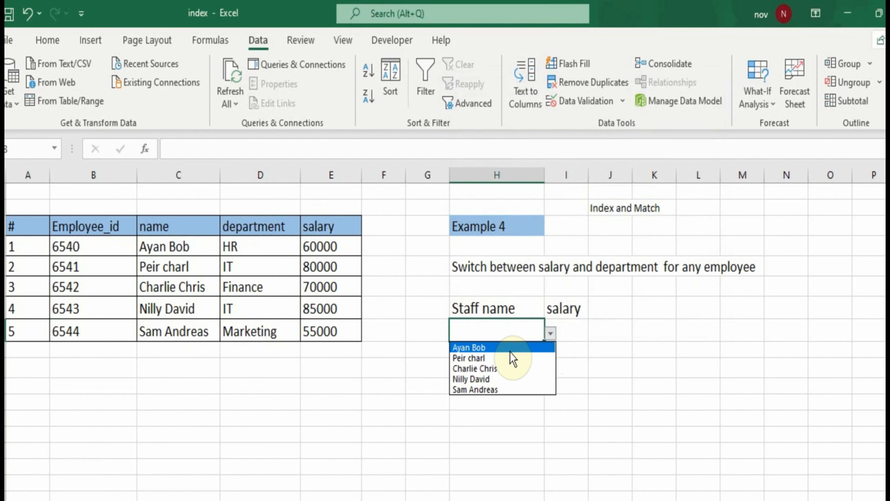
pyautogui.click(490, 368)
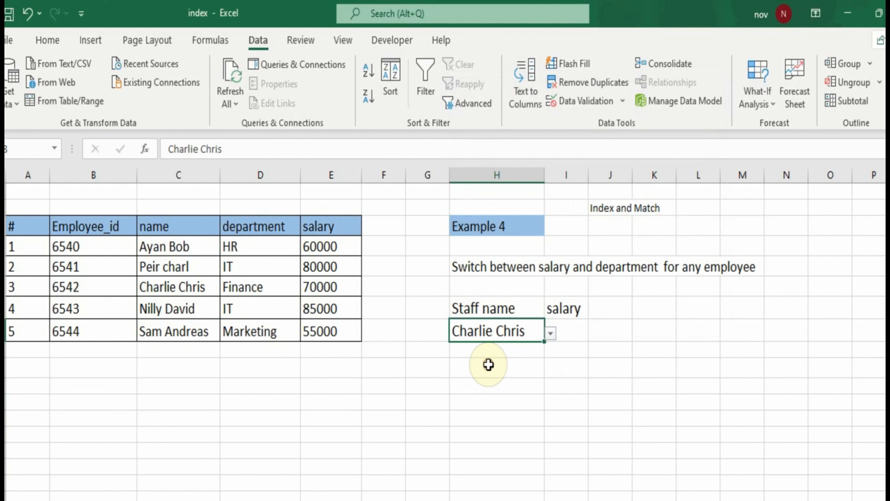
pyautogui.click(570, 360)
# Widen column I slightly and start an INDEX formula in I8 with the department and salary columns D3:E8 as its array
pyautogui.click(568, 333)
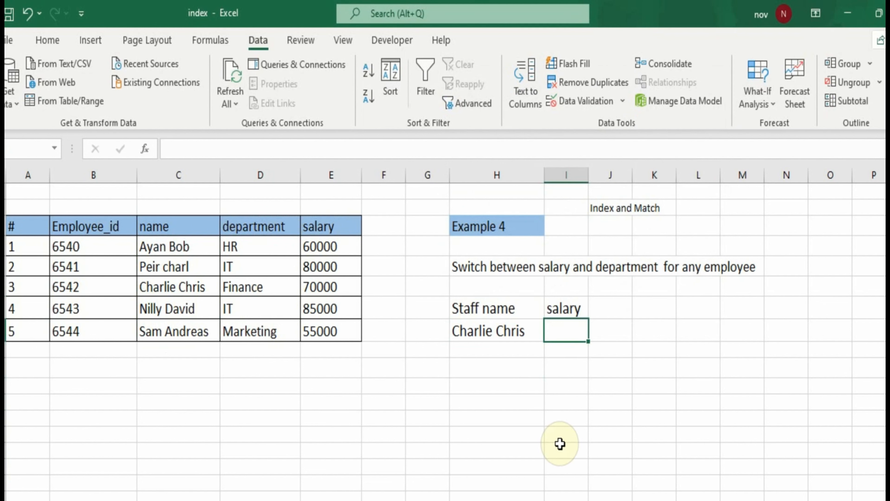
pyautogui.moveTo(588, 175); pyautogui.dragTo(604, 175)
pyautogui.write('=')
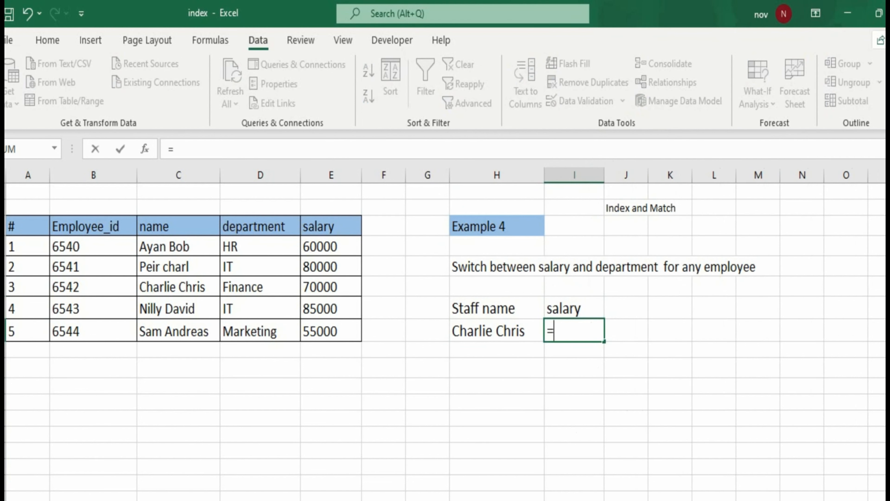
pyautogui.write('index')
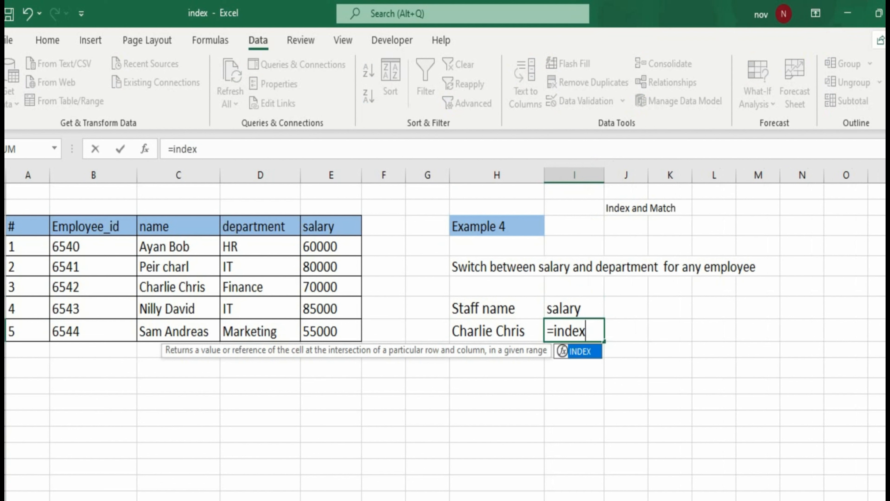
pyautogui.press('Tab')
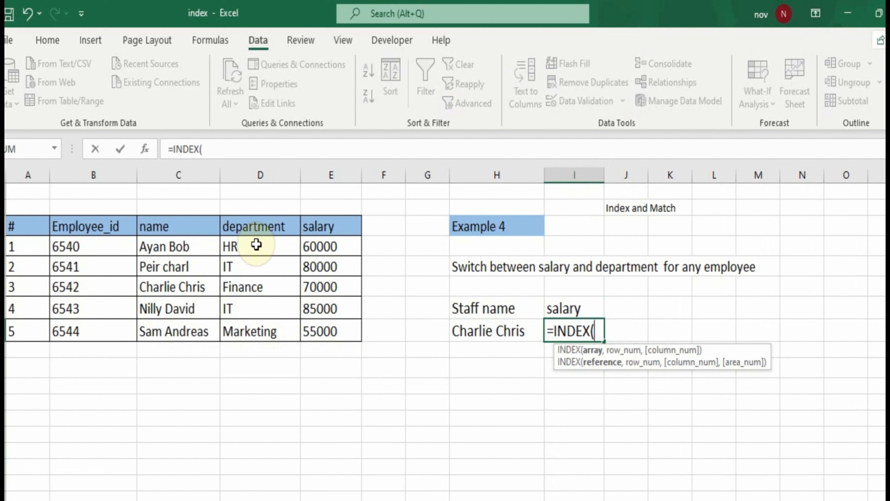
pyautogui.click(250, 228)
pyautogui.moveTo(250, 228); pyautogui.dragTo(332, 336)
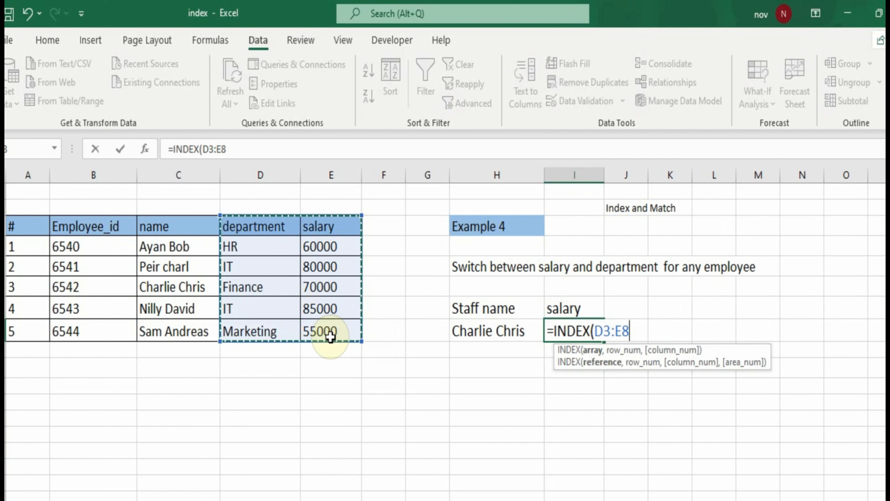
pyautogui.write(',')
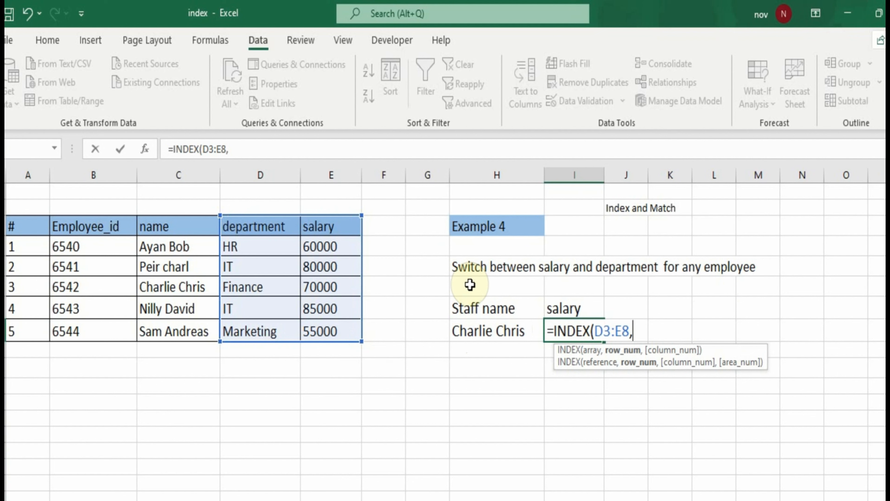
# Add MATCH(H8,C3:C8,0) as the row number of the INDEX formula to find the chosen employee by exact match
pyautogui.write('ma')
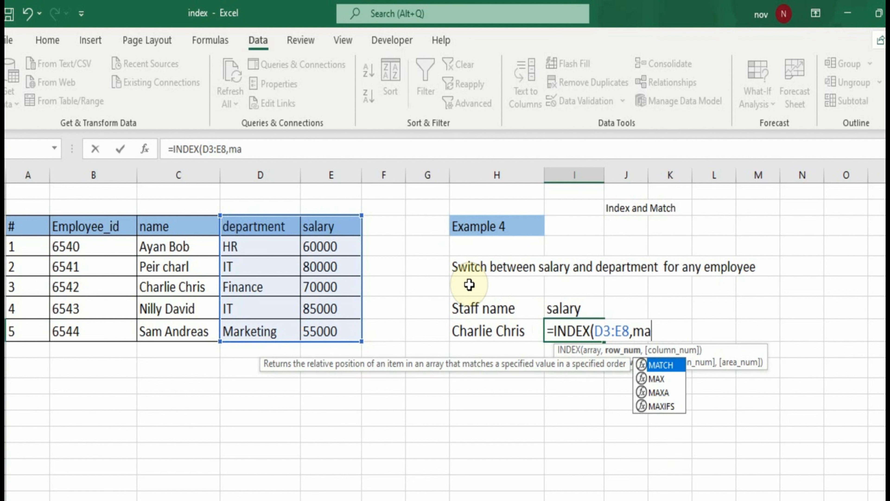
pyautogui.write('tc')
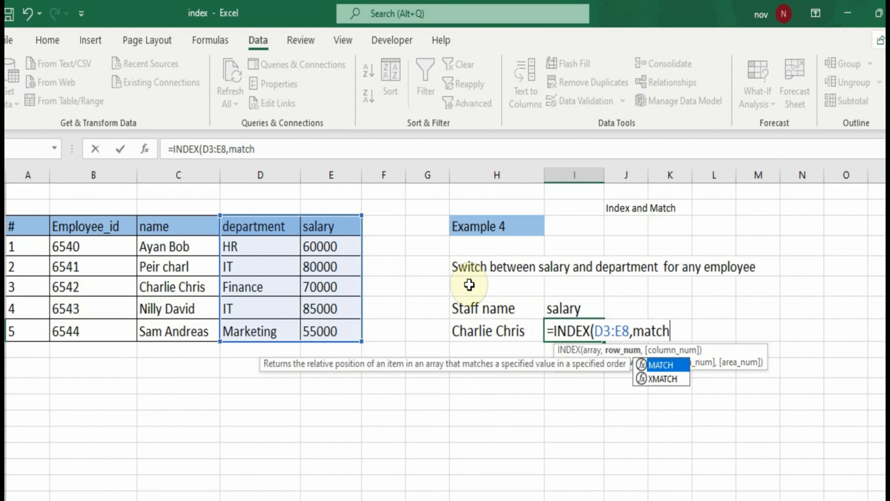
pyautogui.write('h')
pyautogui.press('Tab')
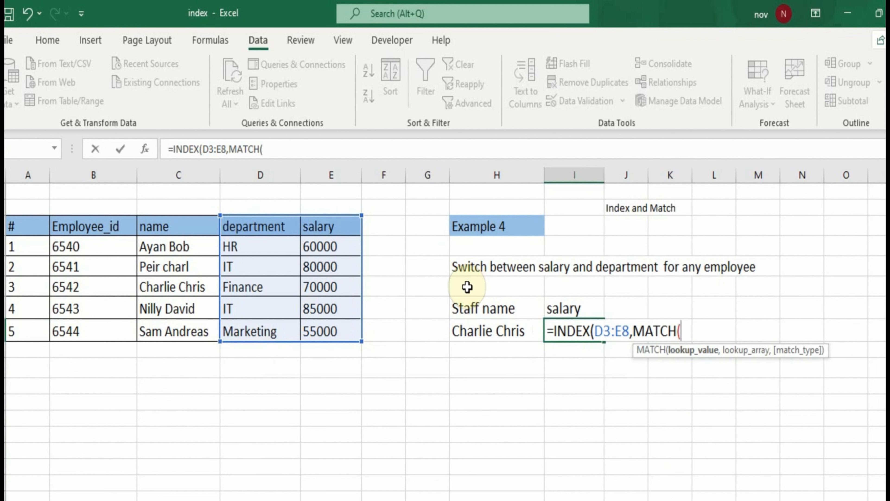
pyautogui.click(486, 331)
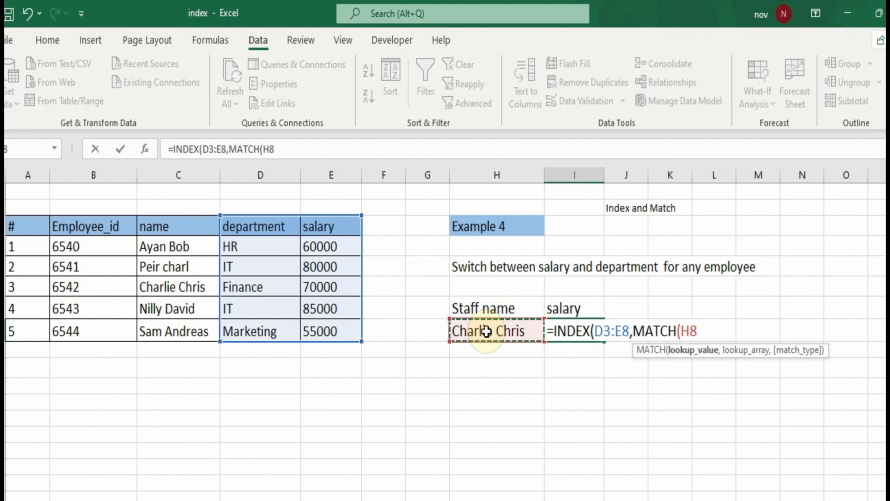
pyautogui.write(',')
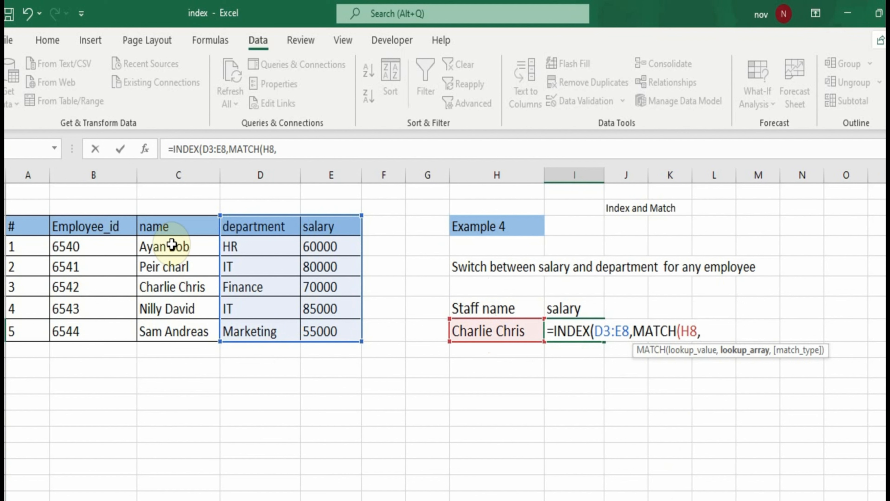
pyautogui.moveTo(169, 225); pyautogui.dragTo(164, 331)
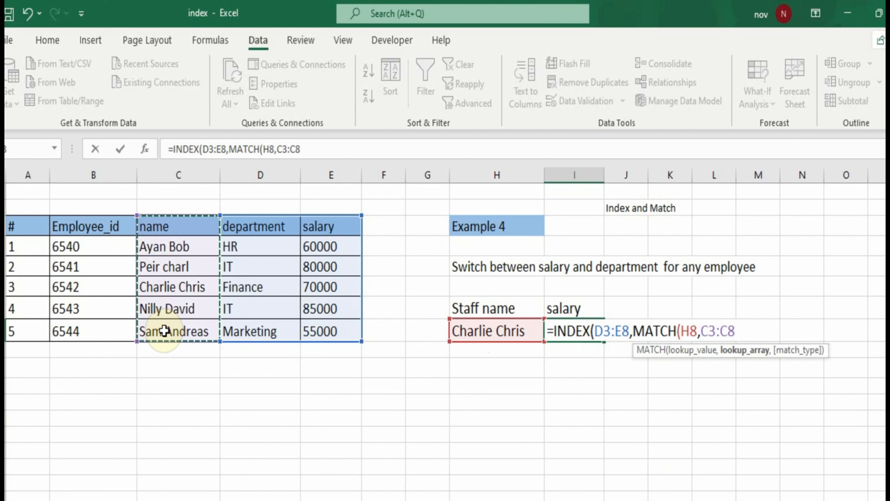
pyautogui.write(',')
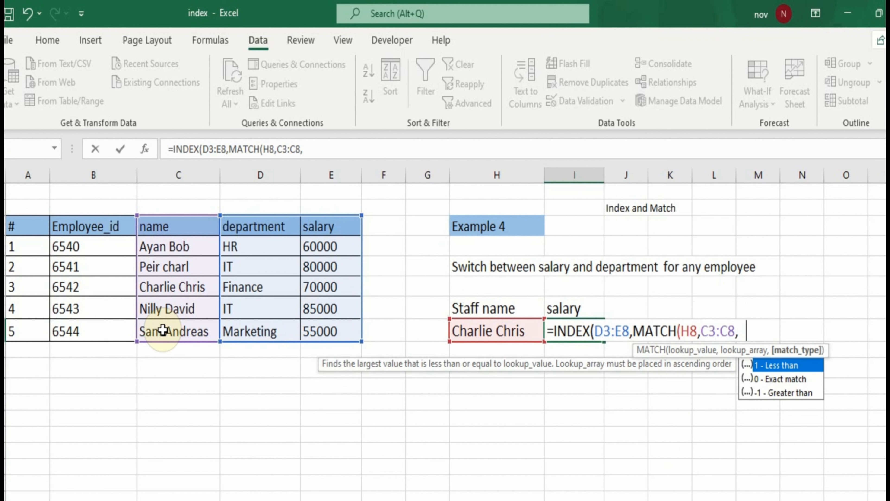
pyautogui.write('0)')
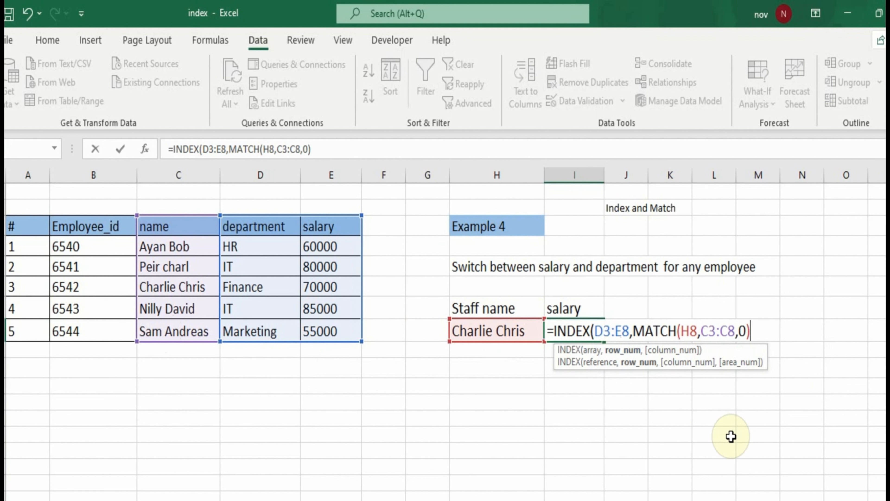
# Add MATCH(I7,D3:E3,0) as the column number of the INDEX formula in I8 and complete the formula
pyautogui.write(',')
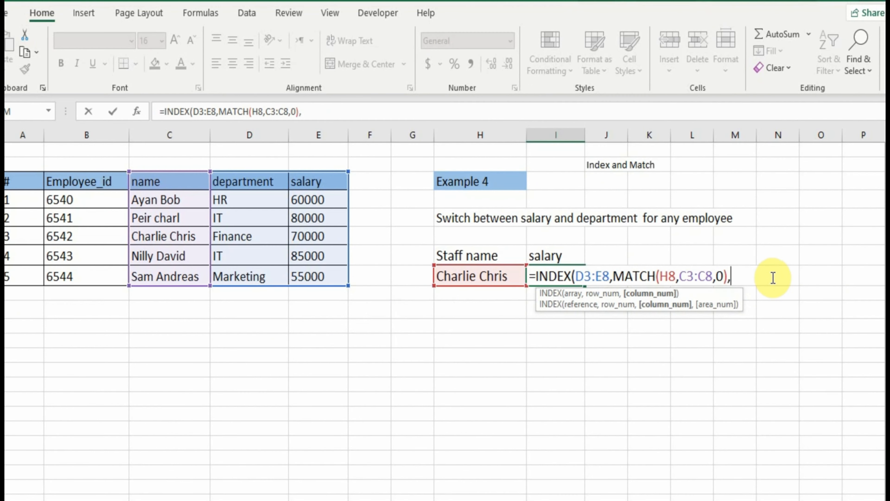
pyautogui.write('Match')
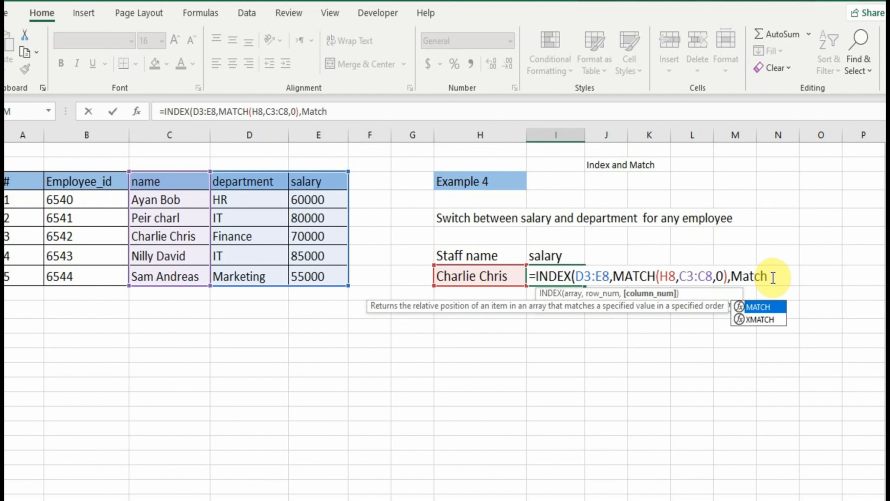
pyautogui.press('Tab')
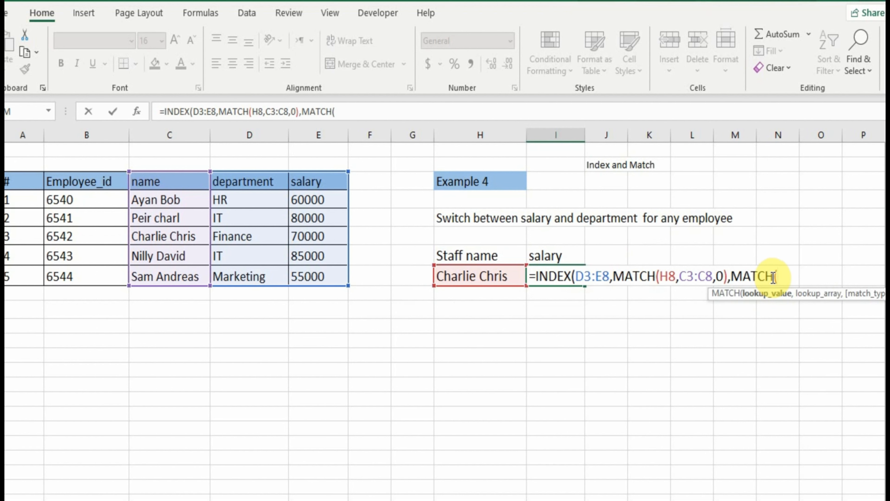
pyautogui.write('I')
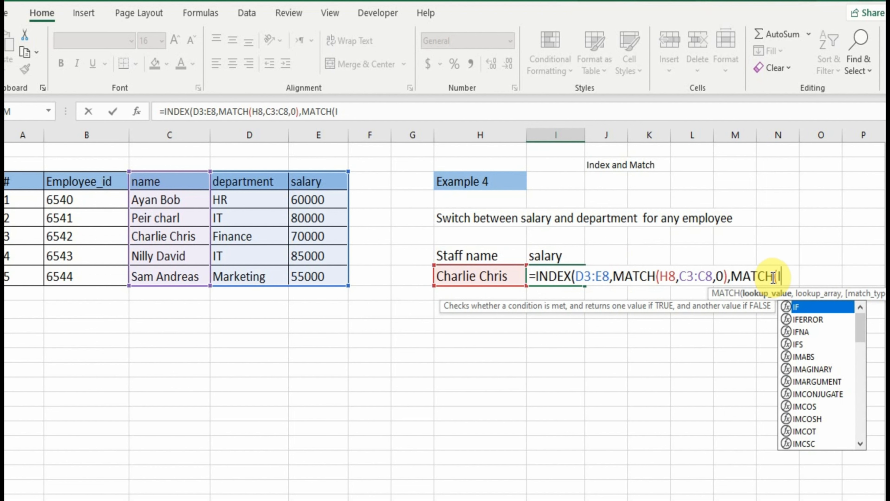
pyautogui.write('7')
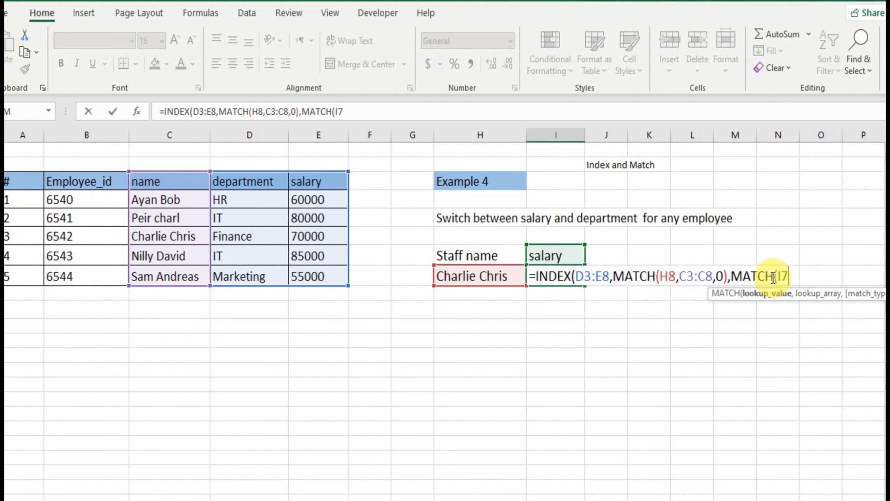
pyautogui.write(',')
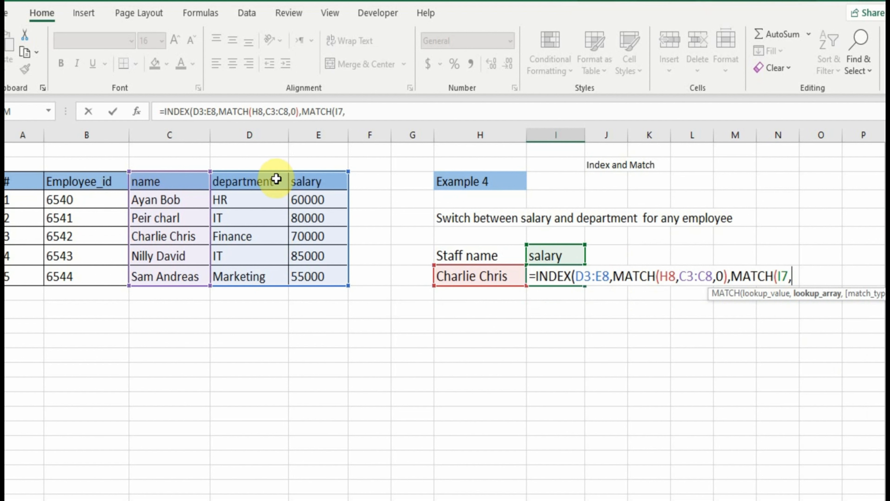
pyautogui.moveTo(273, 177); pyautogui.dragTo(308, 175)
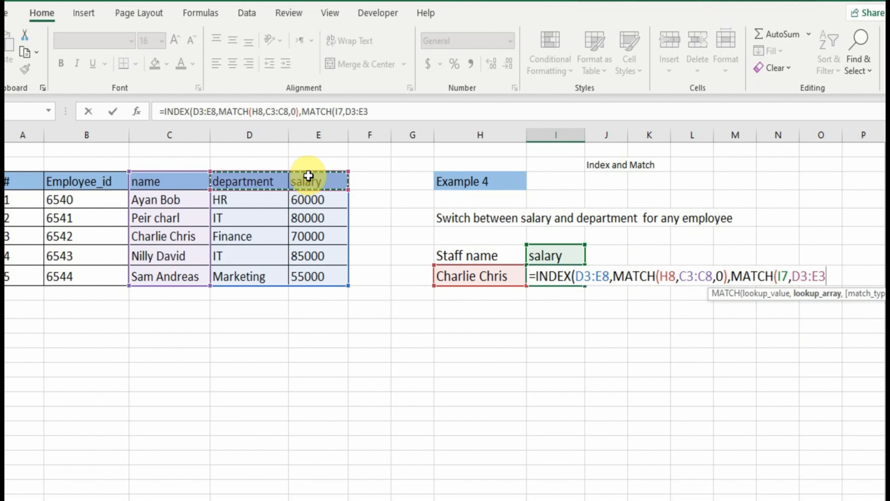
pyautogui.write(',')
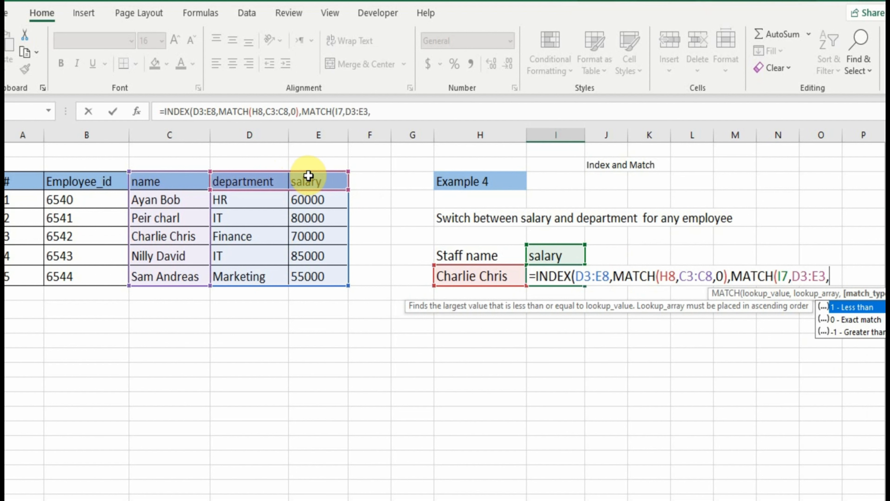
pyautogui.write('0))')
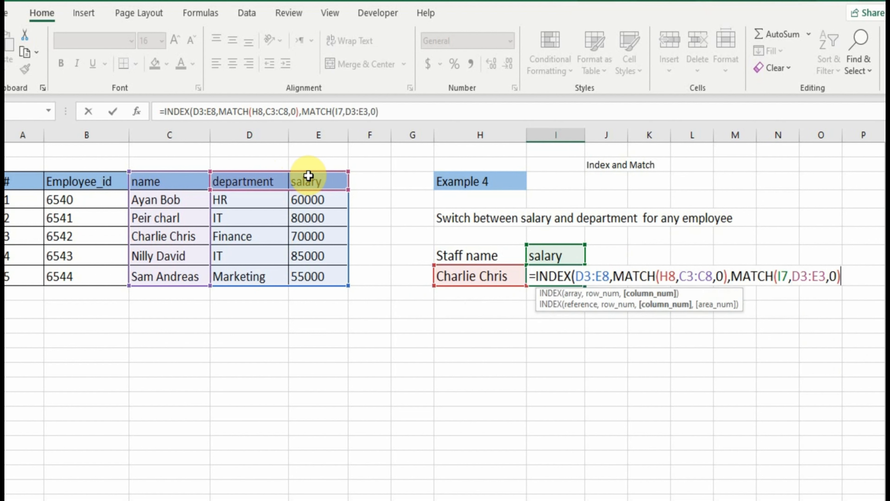
pyautogui.press('Return')
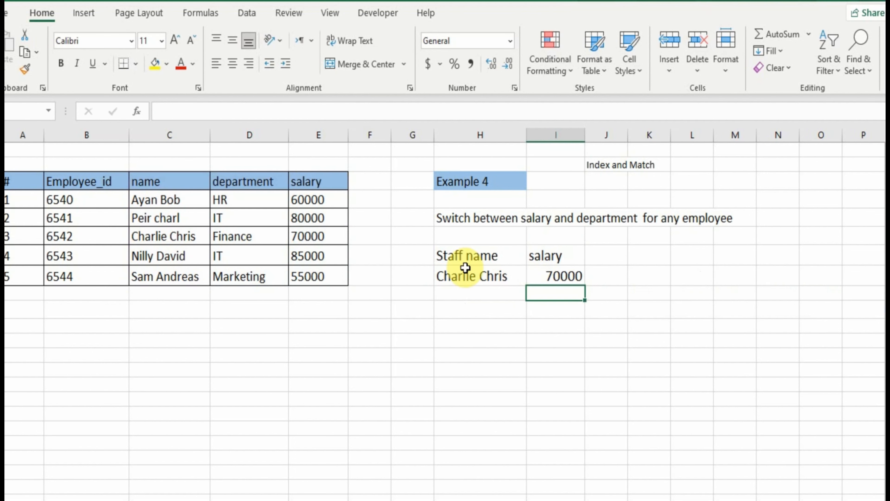
# Switch the lookup heading in I7 to department
pyautogui.click(623, 375)
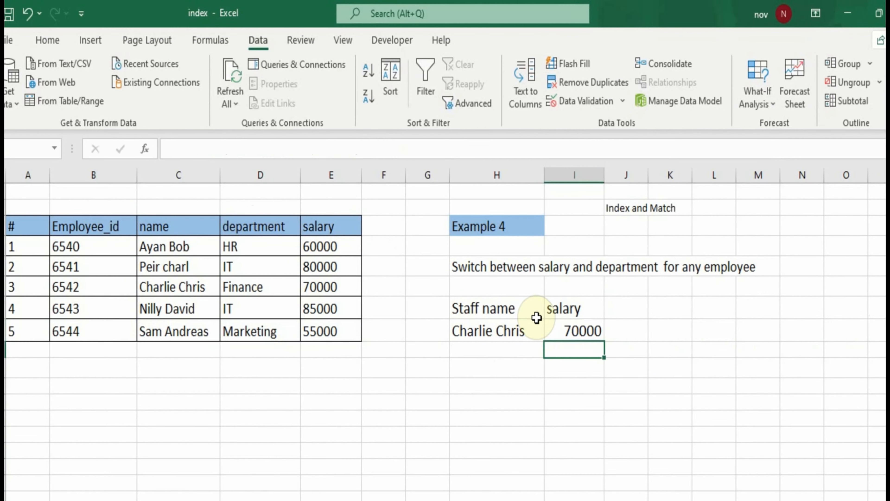
pyautogui.click(561, 308)
pyautogui.click(611, 310)
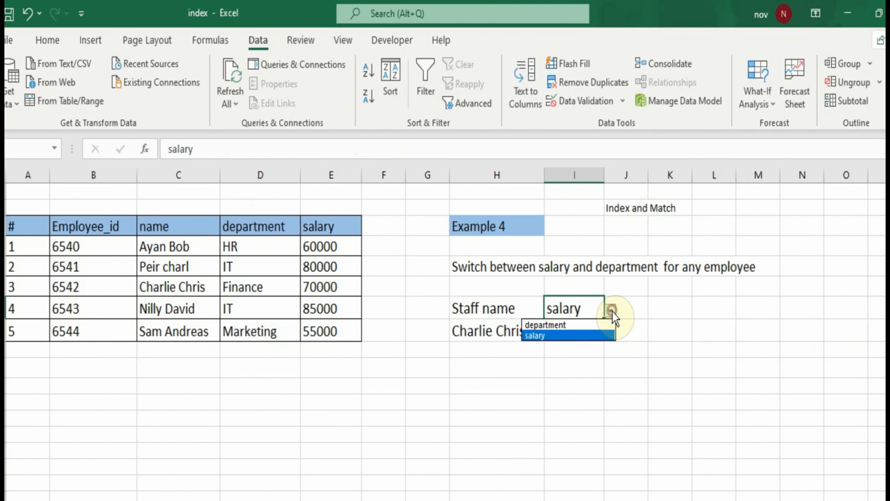
pyautogui.click(583, 327)
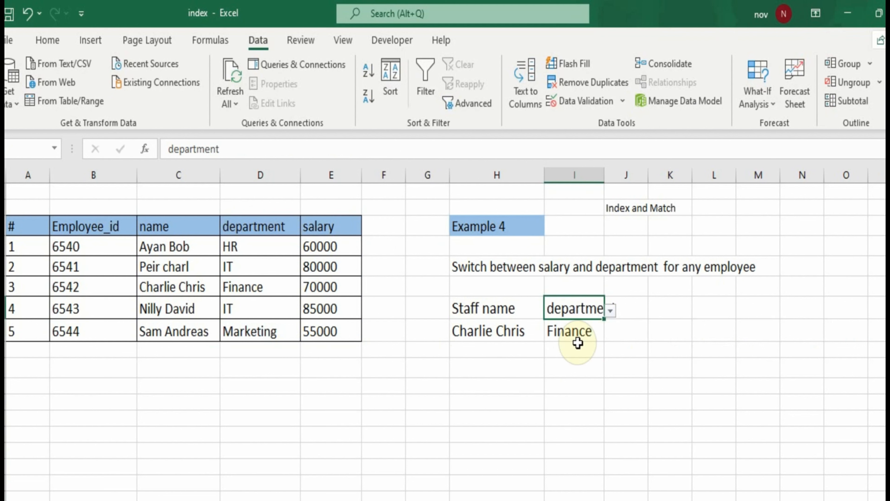
# Choose the fourth employee from the staff name list in H8 and check the lookup result in I8
pyautogui.click(516, 339)
pyautogui.click(551, 332)
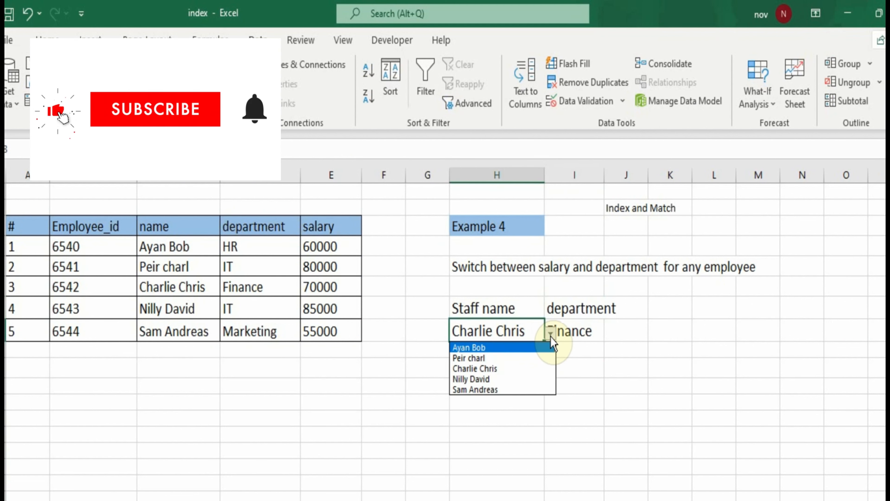
pyautogui.click(515, 379)
pyautogui.click(575, 337)
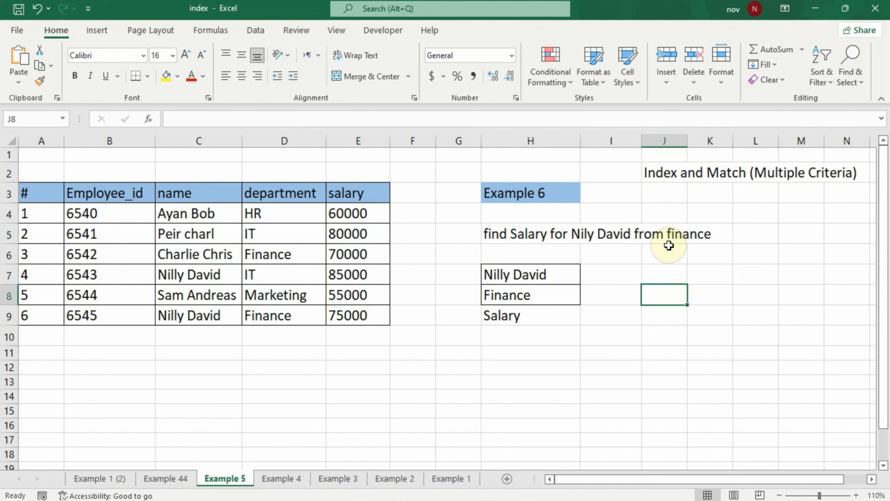
# Examine the two table rows sharing an employee name, their departments, and the criteria cells H7:H9 on the Example 5 sheet
pyautogui.click(203, 278)
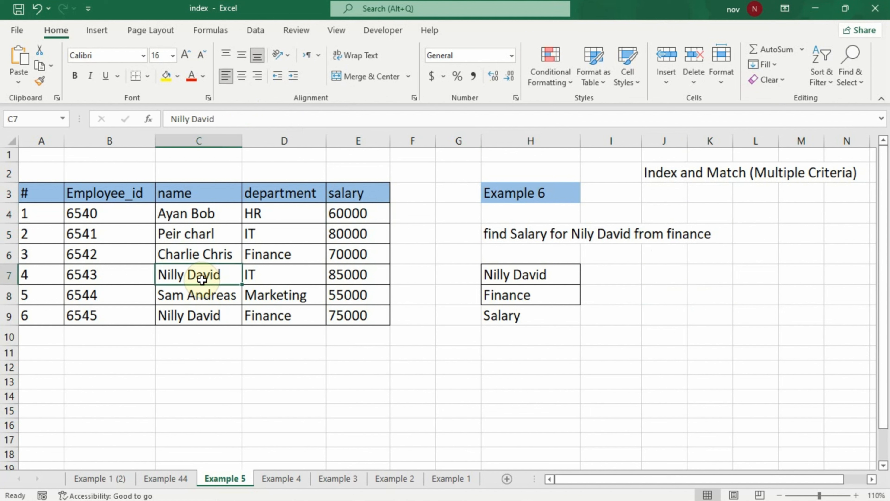
pyautogui.click(257, 279)
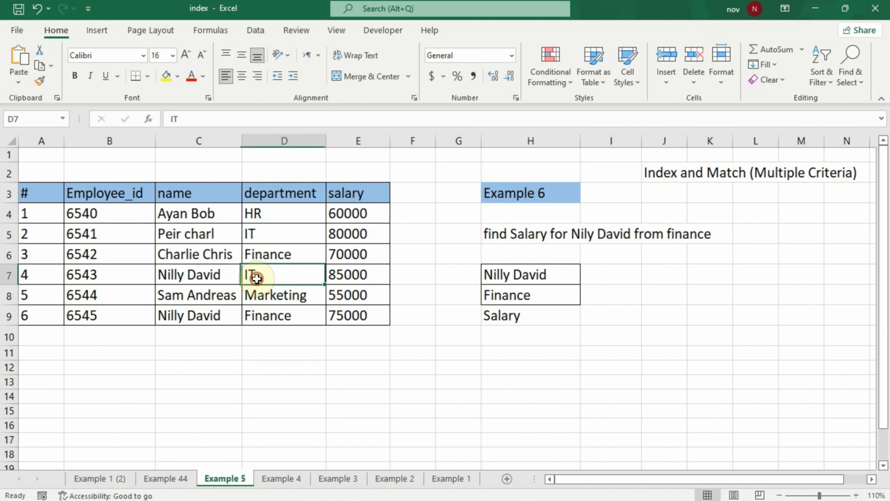
pyautogui.click(213, 314)
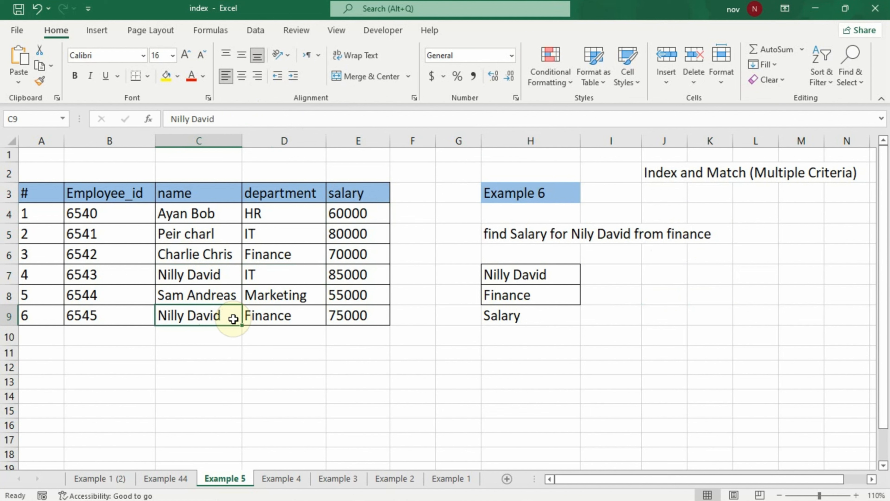
pyautogui.click(272, 318)
pyautogui.click(610, 300)
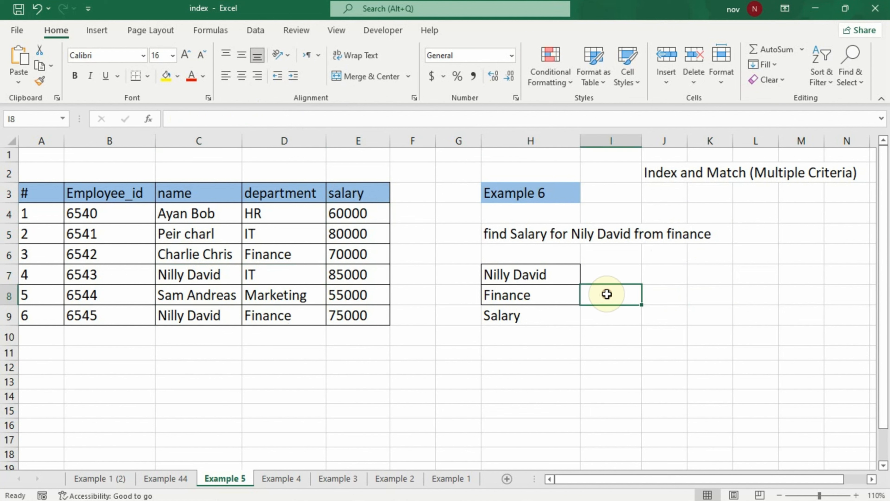
pyautogui.click(600, 318)
pyautogui.click(550, 269)
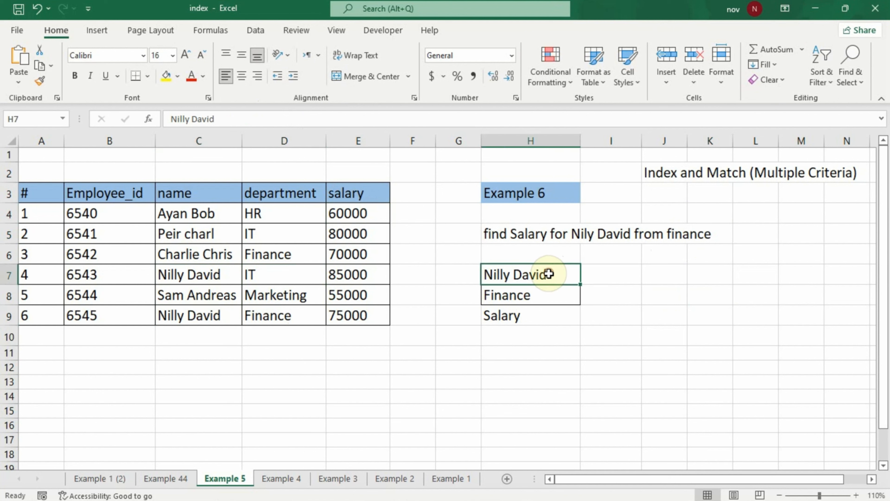
pyautogui.click(537, 293)
pyautogui.click(535, 313)
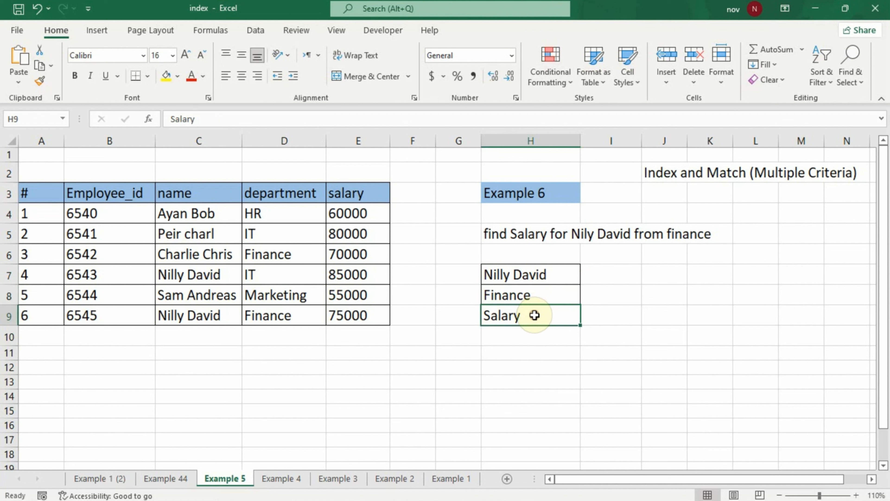
# Start an INDEX formula in I9 with the salary range E4:E9 as its array
pyautogui.click(615, 319)
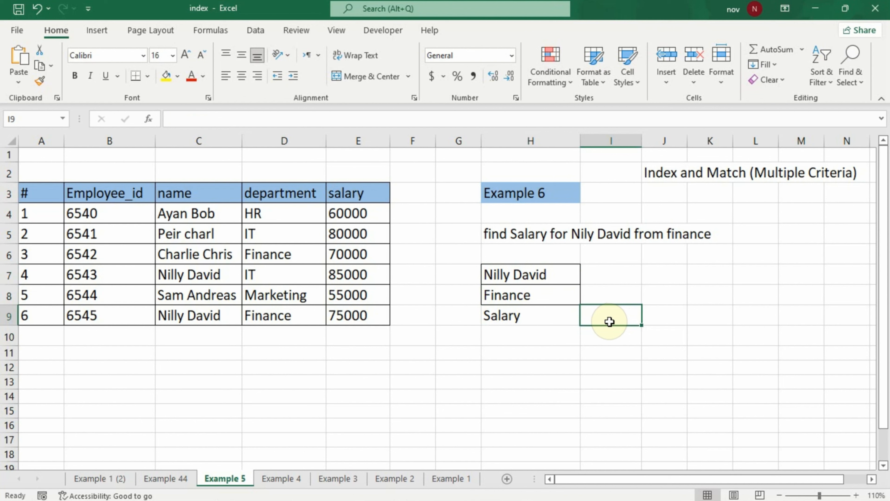
pyautogui.write('=index')
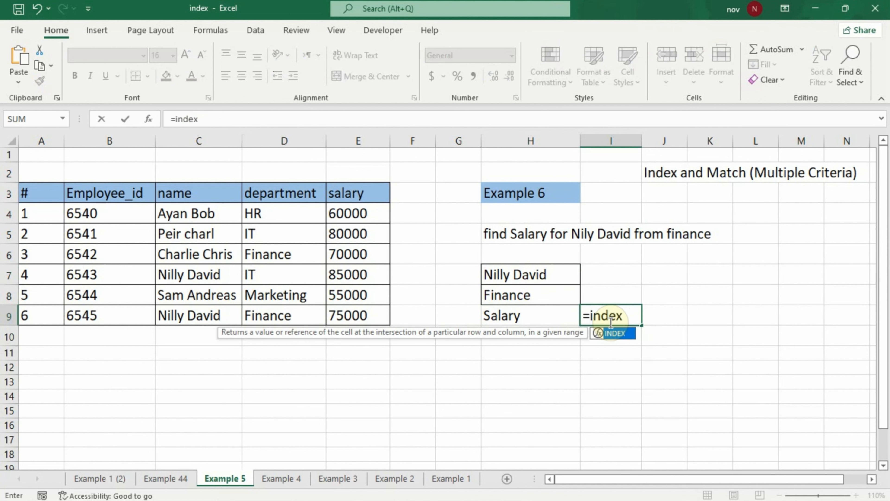
pyautogui.press('Tab')
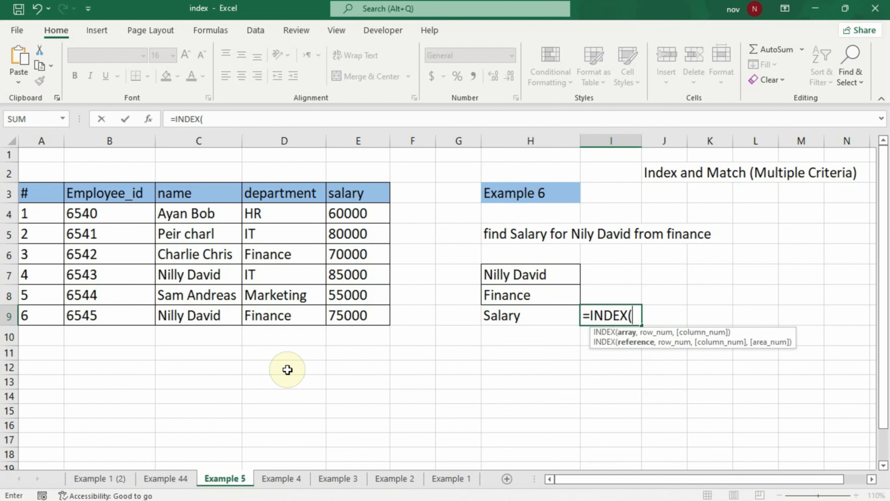
pyautogui.moveTo(358, 213); pyautogui.dragTo(367, 317)
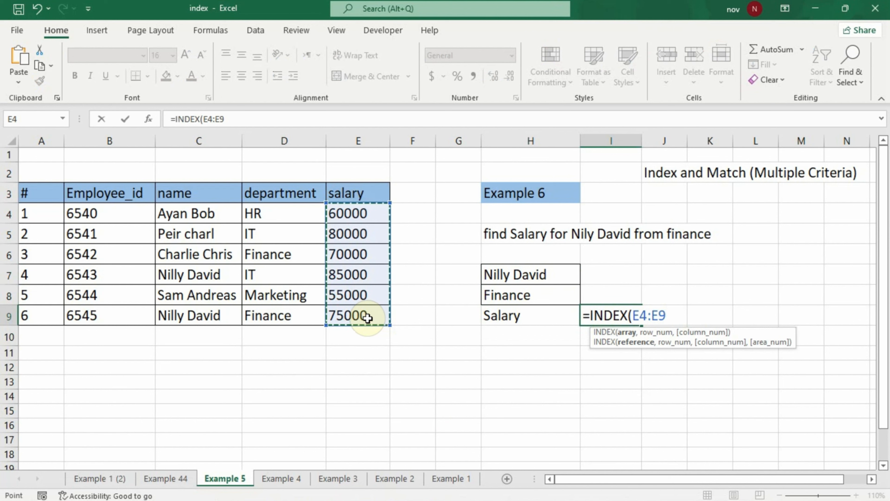
pyautogui.write(',')
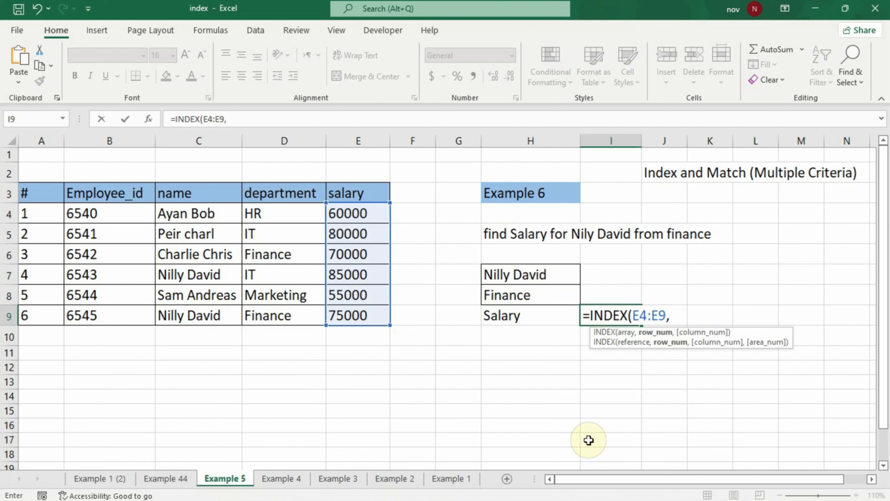
# Nest a MATCH function as the row number of the INDEX formula, with 1 as its lookup value
pyautogui.write('match')
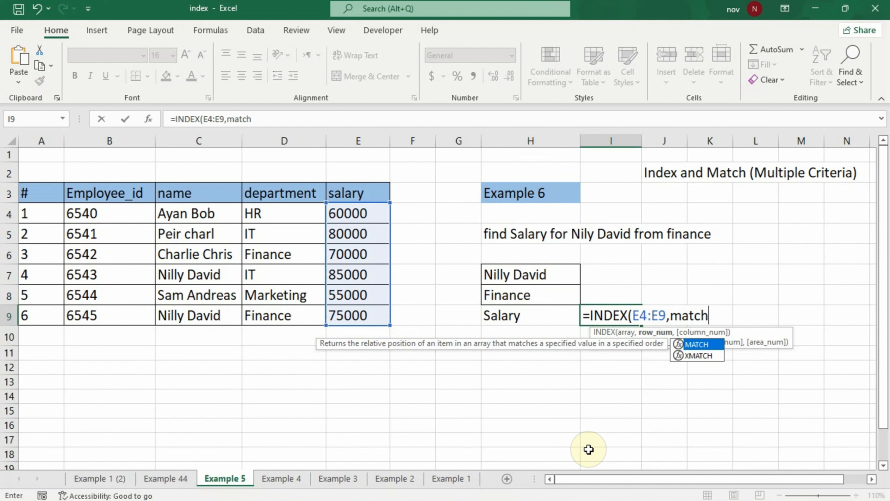
pyautogui.press('Tab')
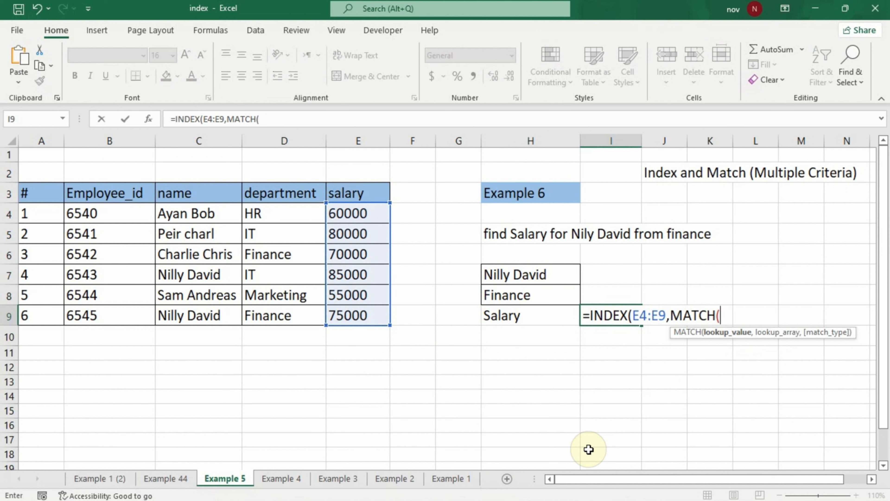
pyautogui.write('1')
pyautogui.write(',')
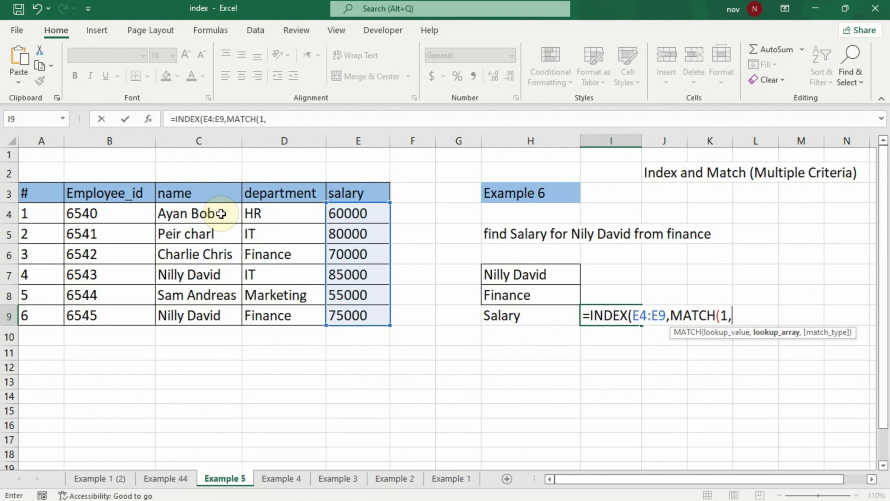
# Enter the name condition (C4:C9=H7) as the first criterion of the MATCH lookup array, followed by a multiplication sign
pyautogui.write('(')
pyautogui.click(199, 213)
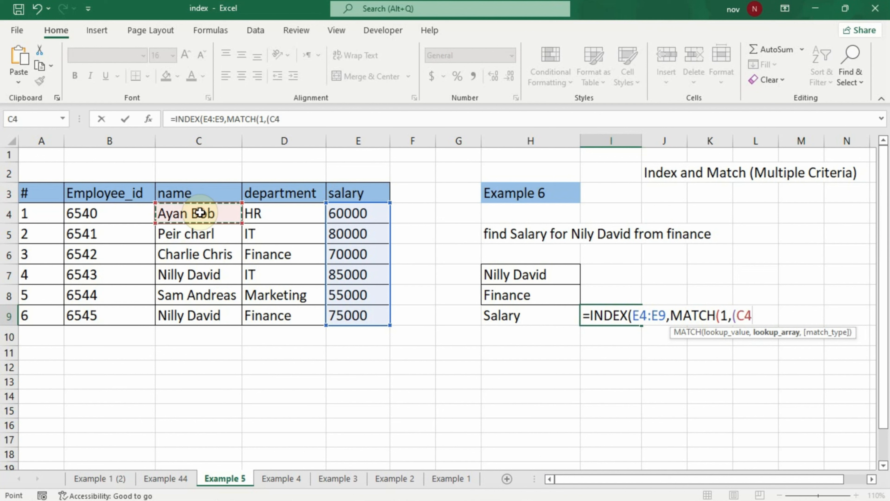
pyautogui.moveTo(200, 213); pyautogui.dragTo(203, 316)
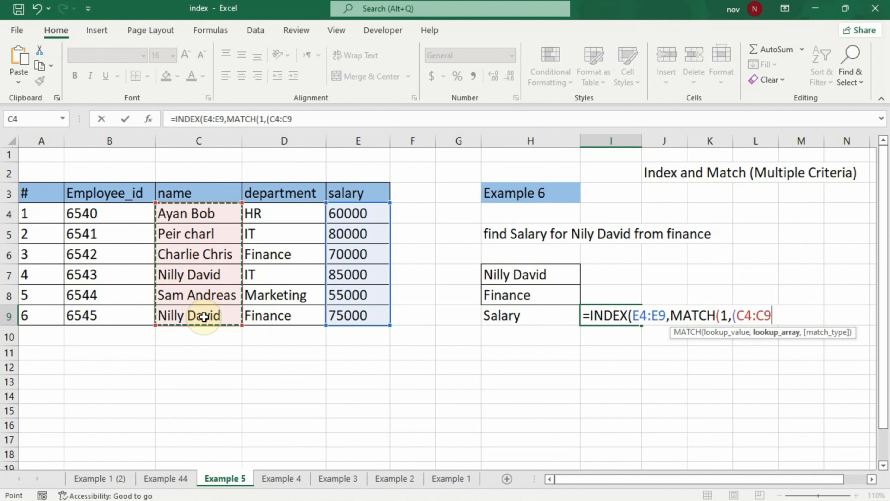
pyautogui.write('=')
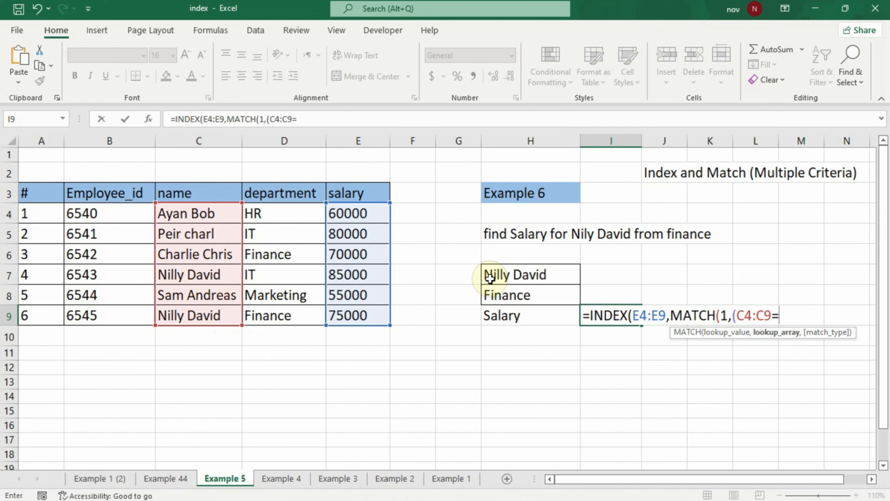
pyautogui.click(518, 283)
pyautogui.write(',')
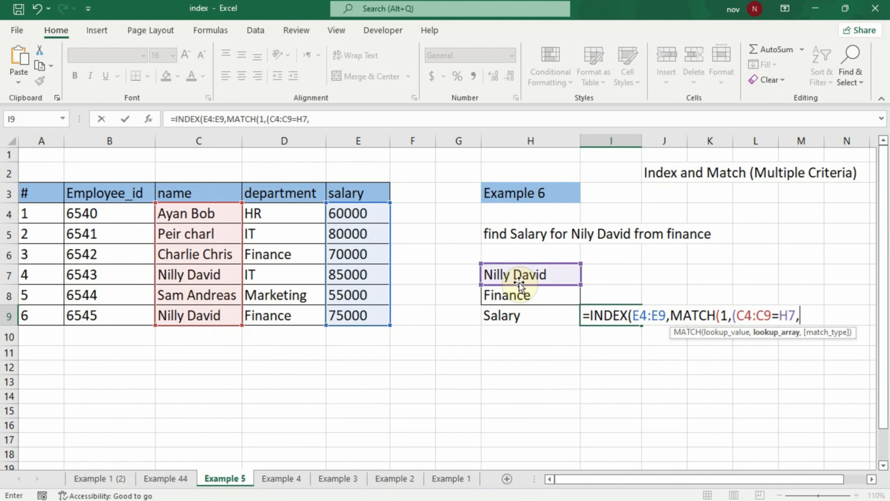
pyautogui.write(') ')
# Add the department condition (D4:D9=H8) as the second criterion of the MATCH lookup array
pyautogui.write('(')
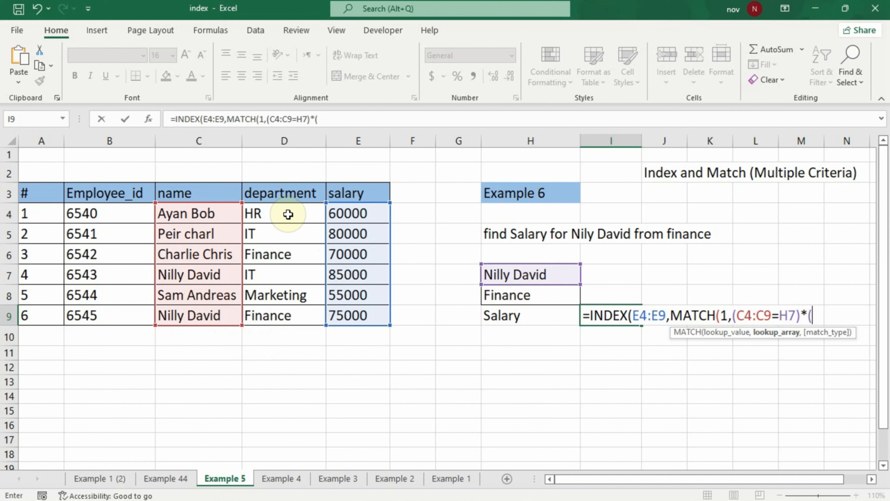
pyautogui.moveTo(288, 214); pyautogui.dragTo(284, 310)
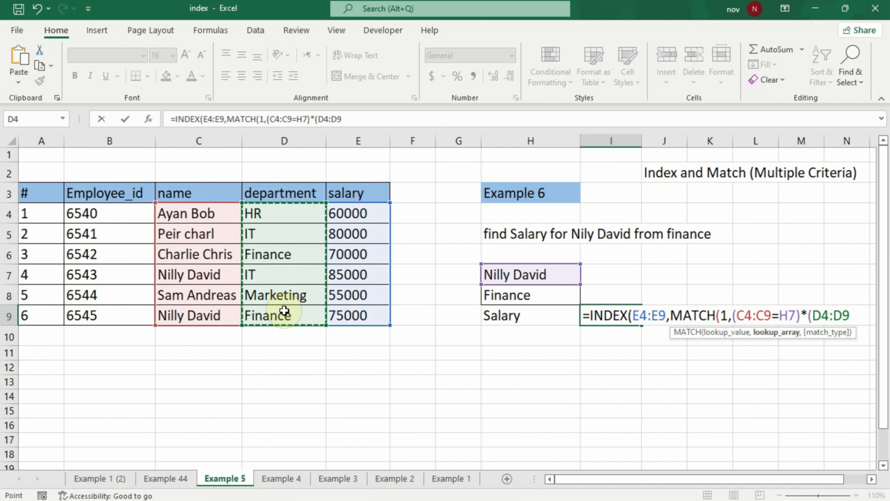
pyautogui.write('=')
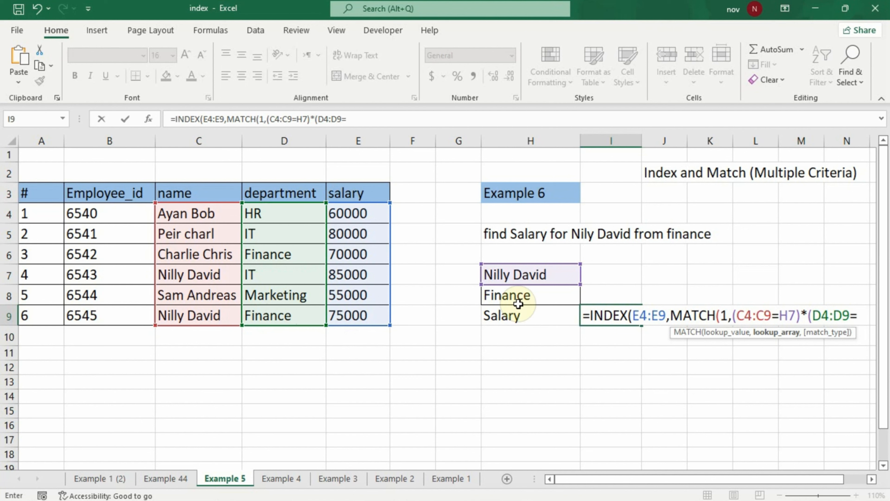
pyautogui.click(531, 297)
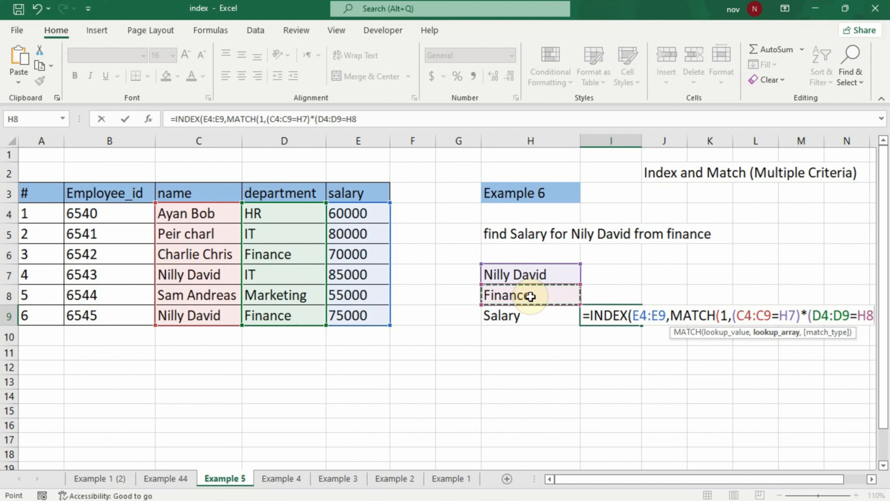
pyautogui.write(')')
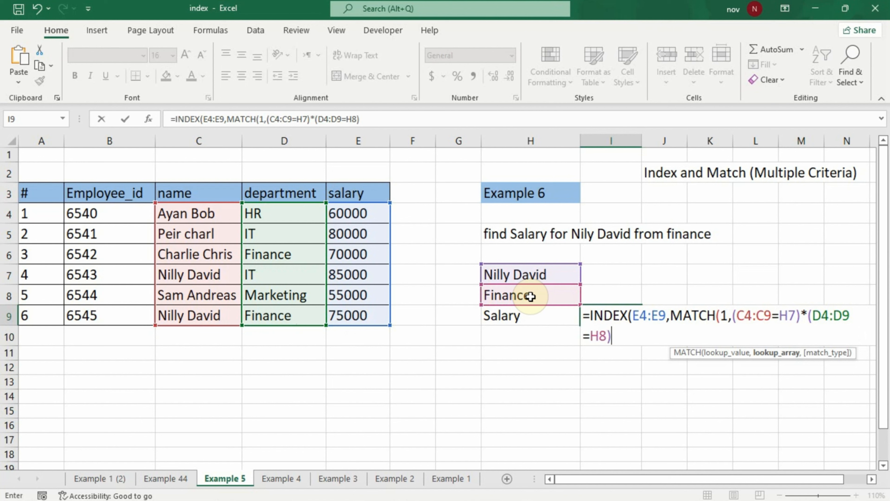
# Complete the INDEX-MATCH formula in I9 with match type 0 and compare its result with the salary in E9
pyautogui.write(',0')
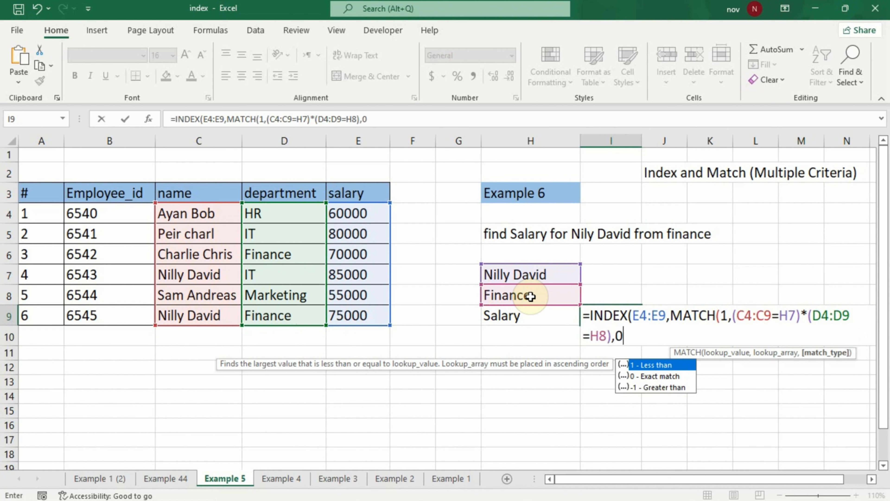
pyautogui.write(')')
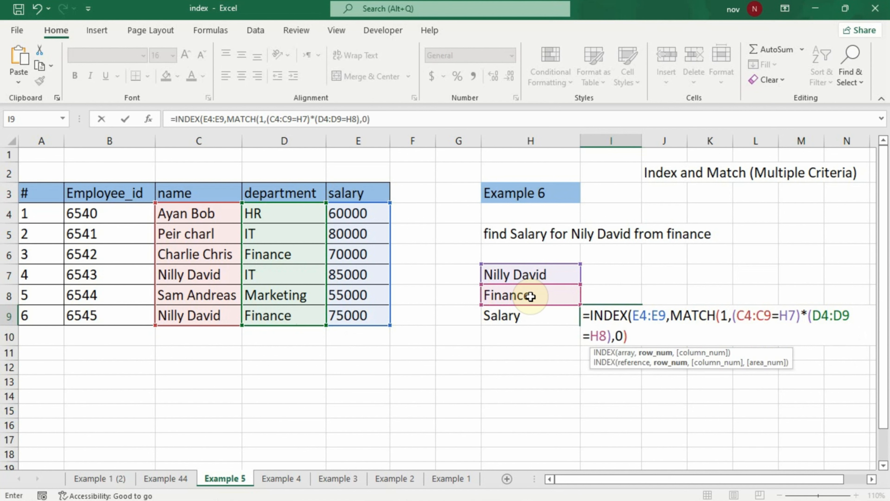
pyautogui.write(')')
pyautogui.press('Return')
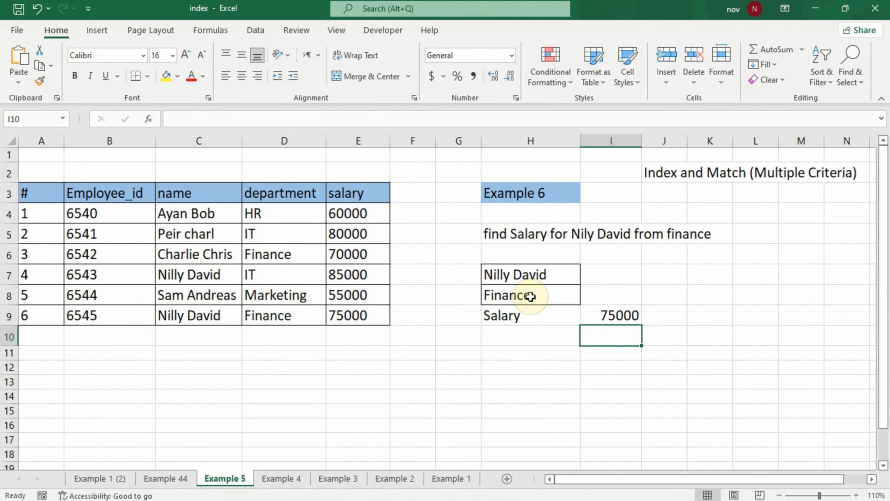
pyautogui.click(617, 311)
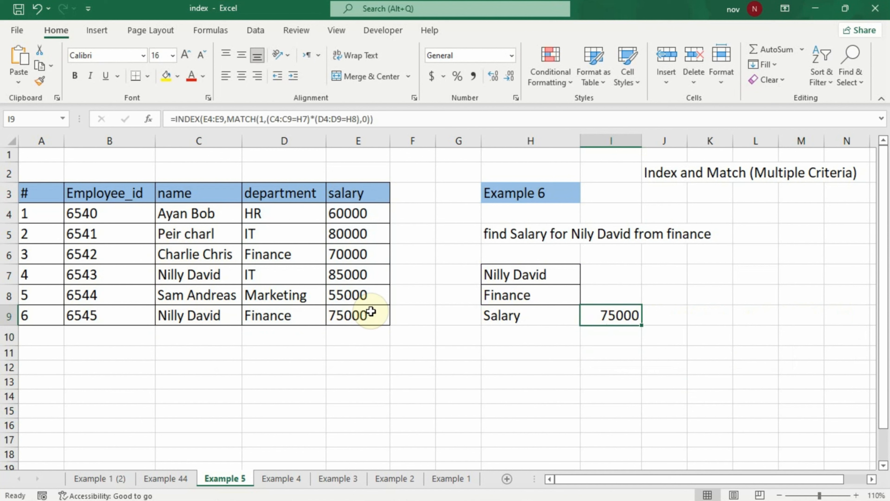
pyautogui.click(363, 314)
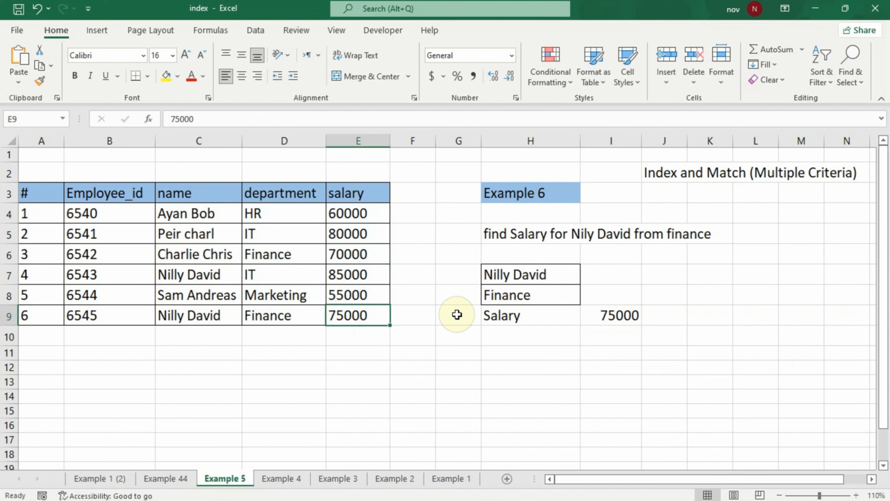
pyautogui.click(619, 314)
# Change the department criterion in H8 to IT and check the salary result against the employee's IT row in the table
pyautogui.click(565, 292)
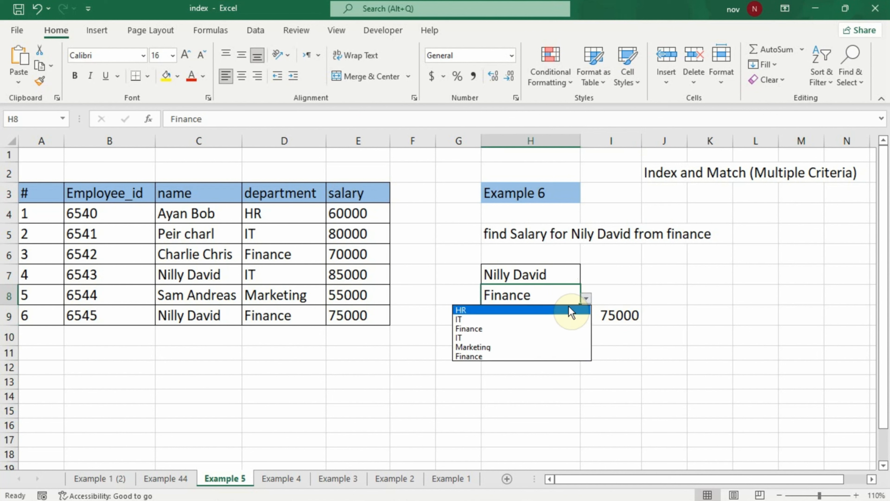
pyautogui.click(515, 337)
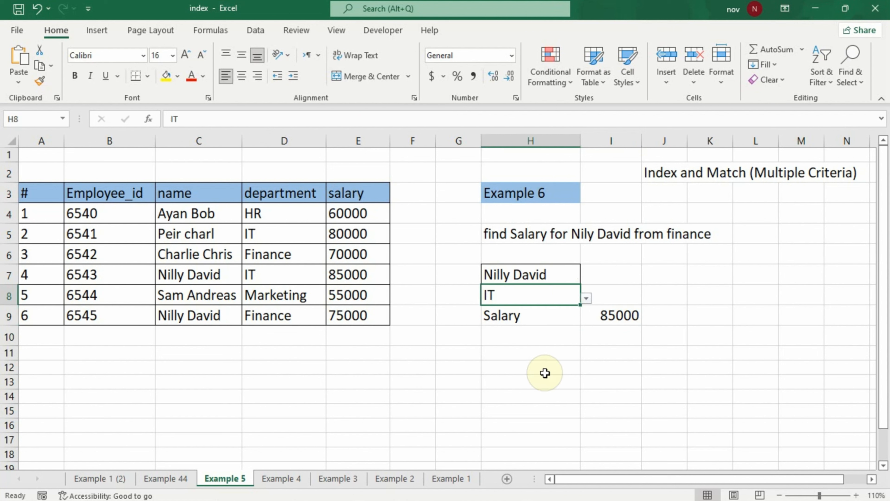
pyautogui.click(184, 271)
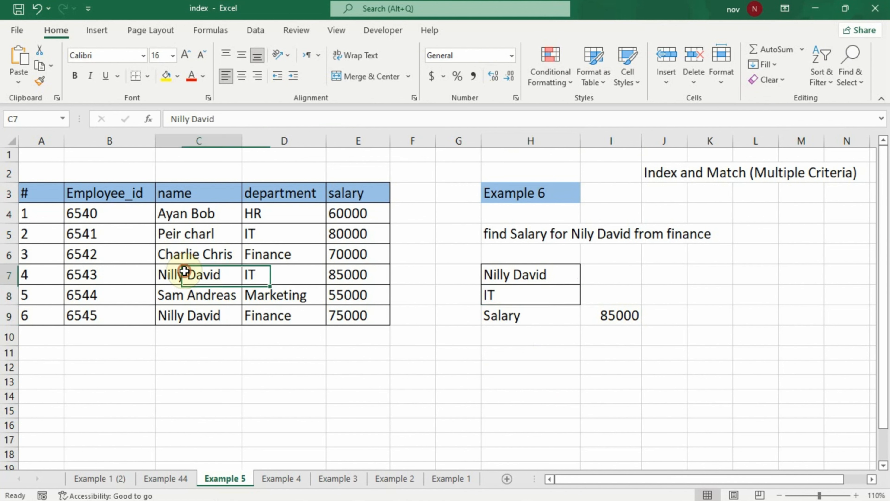